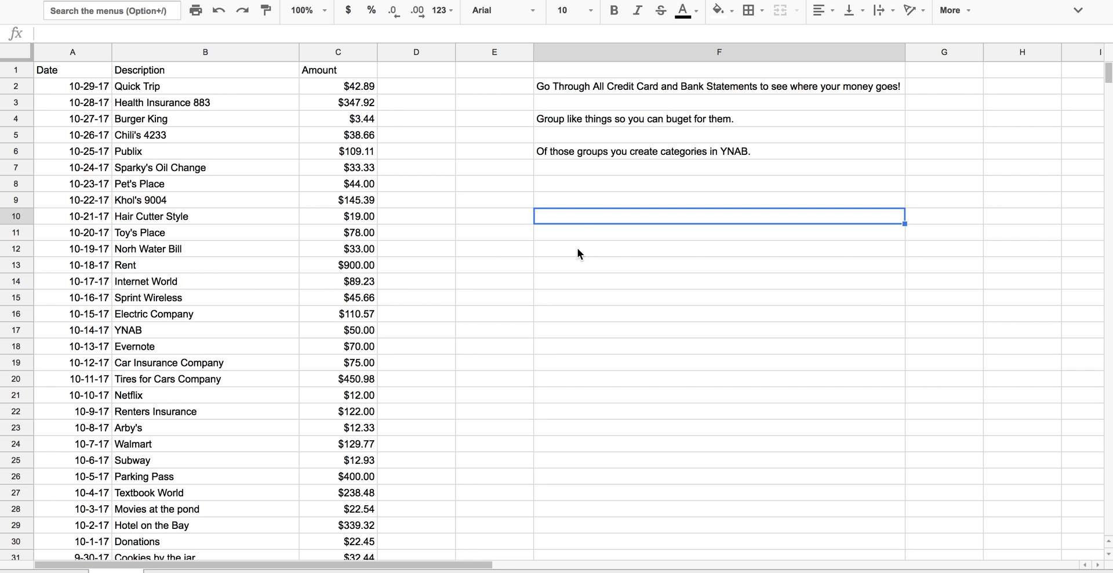
# Step: Examine the note about going through all statements and the Date, Description and Amount columns of the transaction list
pyautogui.click(622, 88)
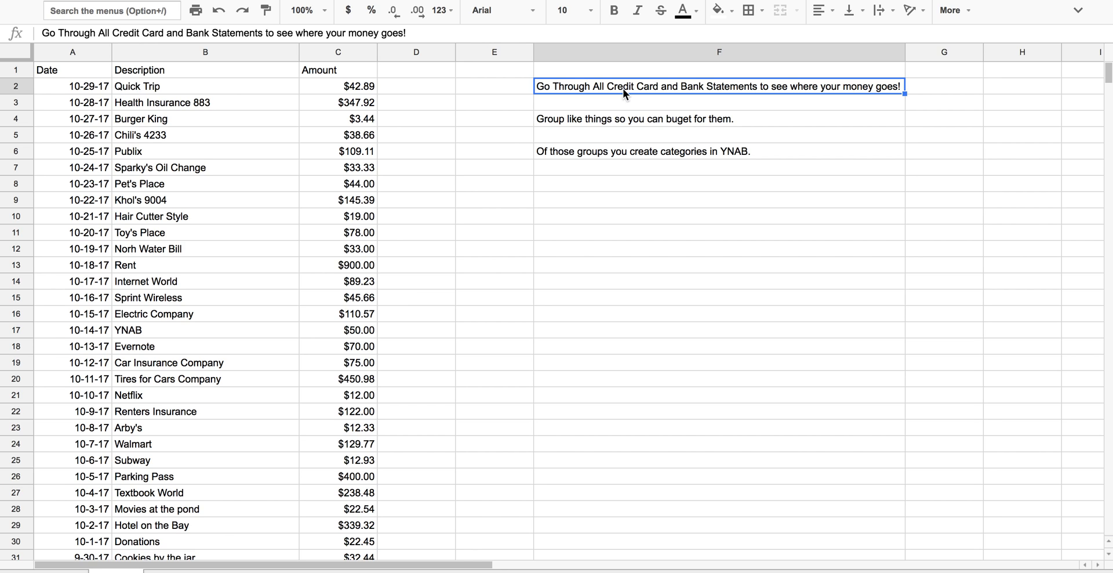
pyautogui.click(267, 167)
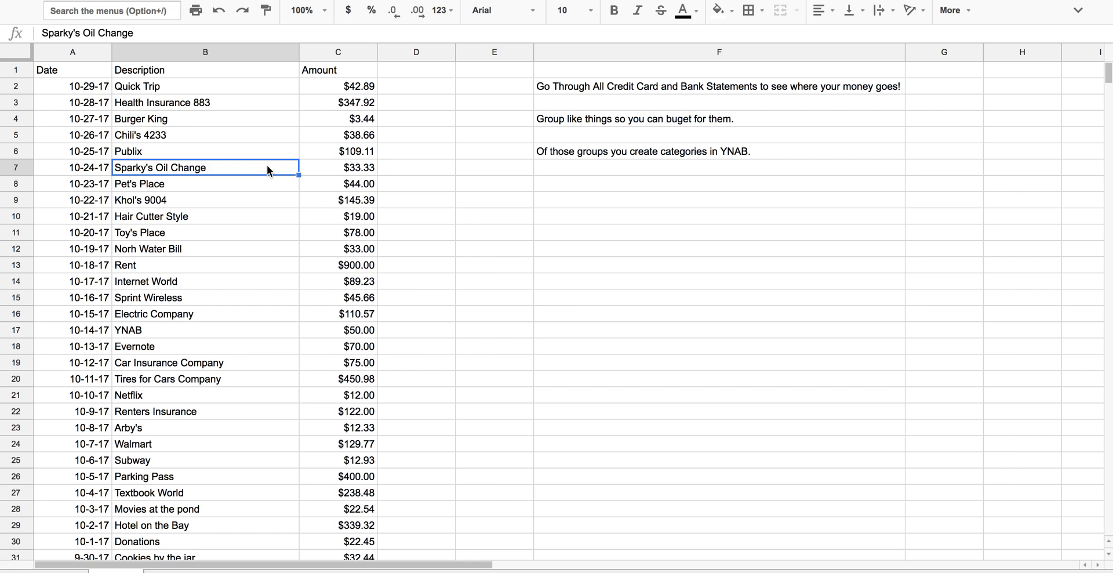
pyautogui.click(66, 70)
pyautogui.click(161, 68)
pyautogui.click(326, 72)
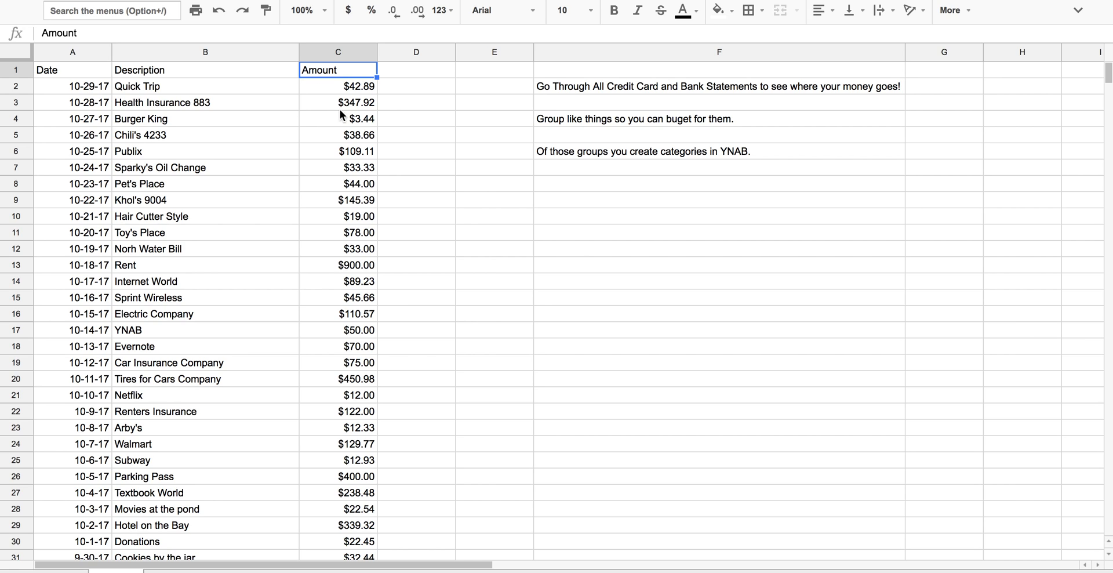
pyautogui.click(352, 86)
pyautogui.click(344, 104)
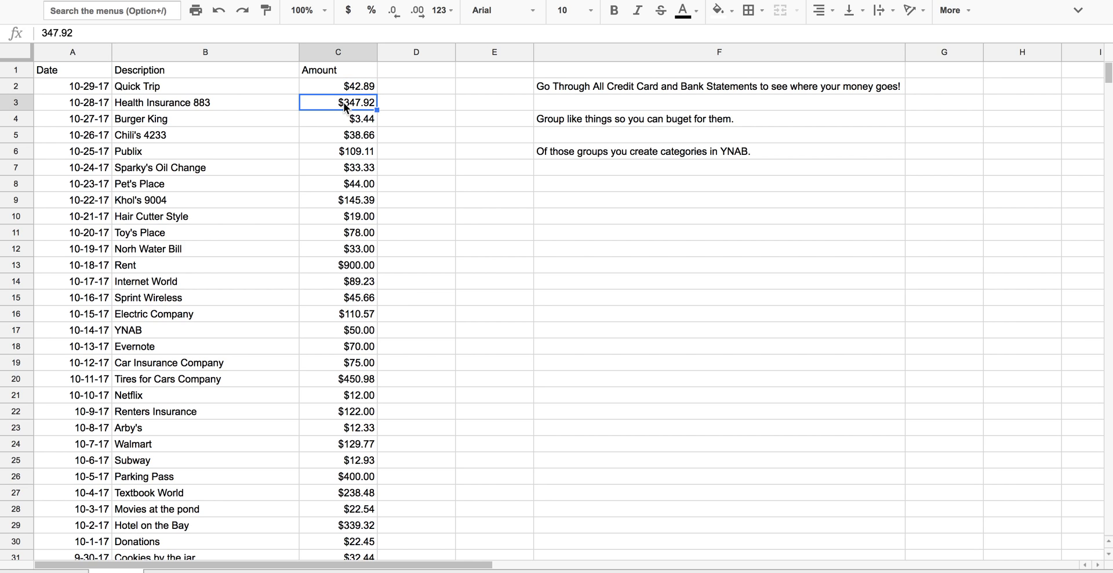
pyautogui.click(230, 120)
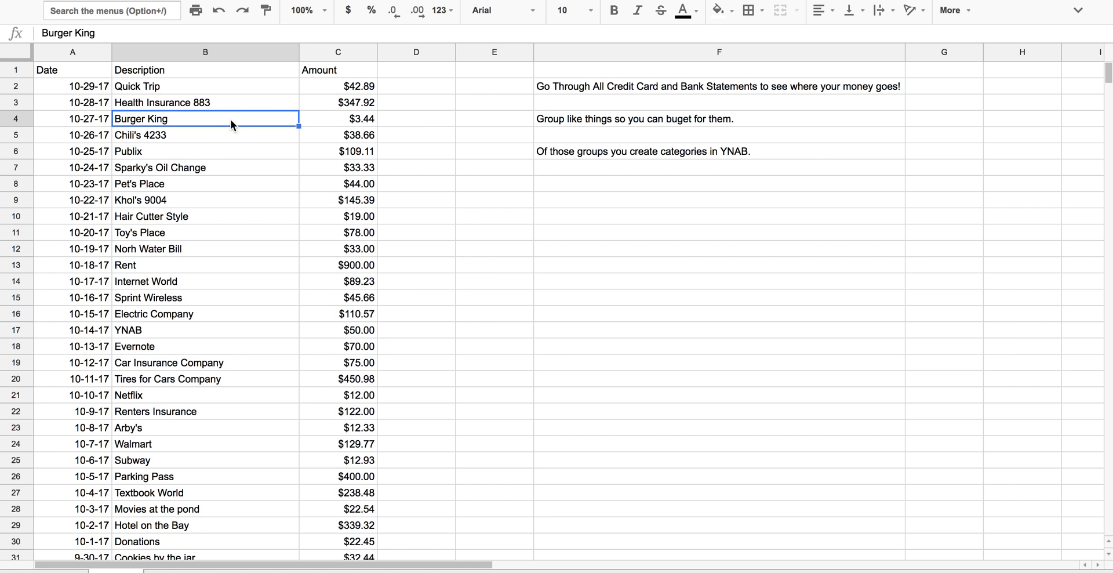
# Step: Review the notes on grouping like things and creating YNAB categories alongside the transactions from Pet's Place down to Rent
pyautogui.click(625, 123)
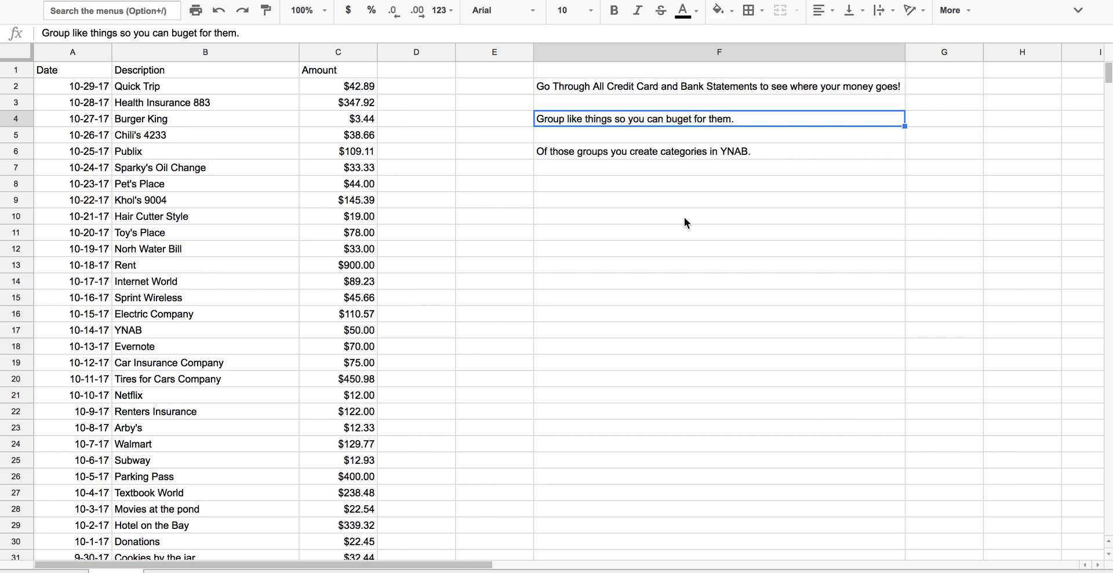
pyautogui.click(207, 186)
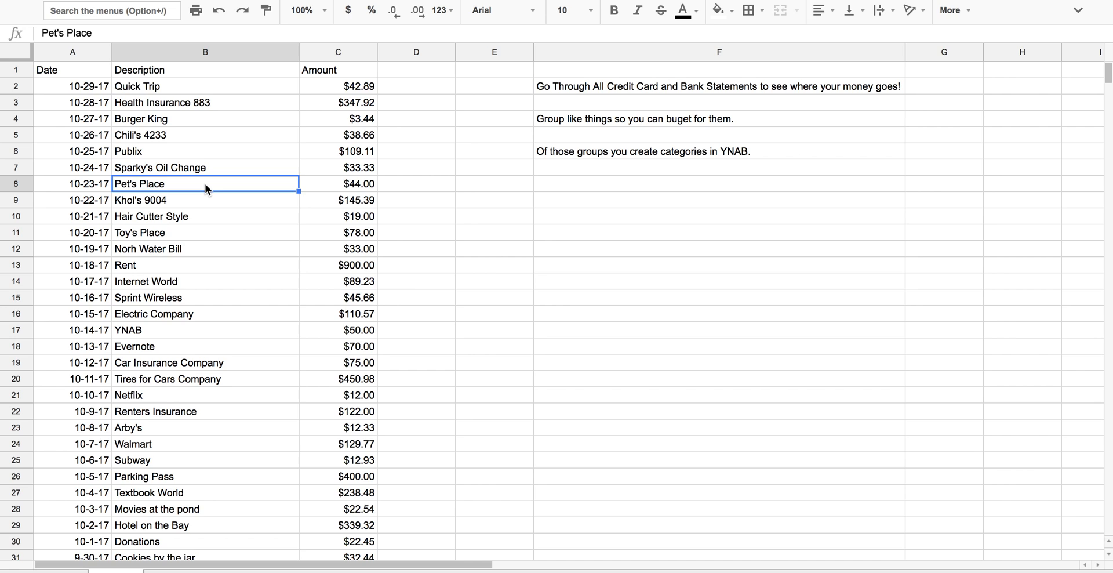
pyautogui.press('Down')
pyautogui.press('Down')
pyautogui.press('Down')
pyautogui.press('Down')
pyautogui.press('Down')
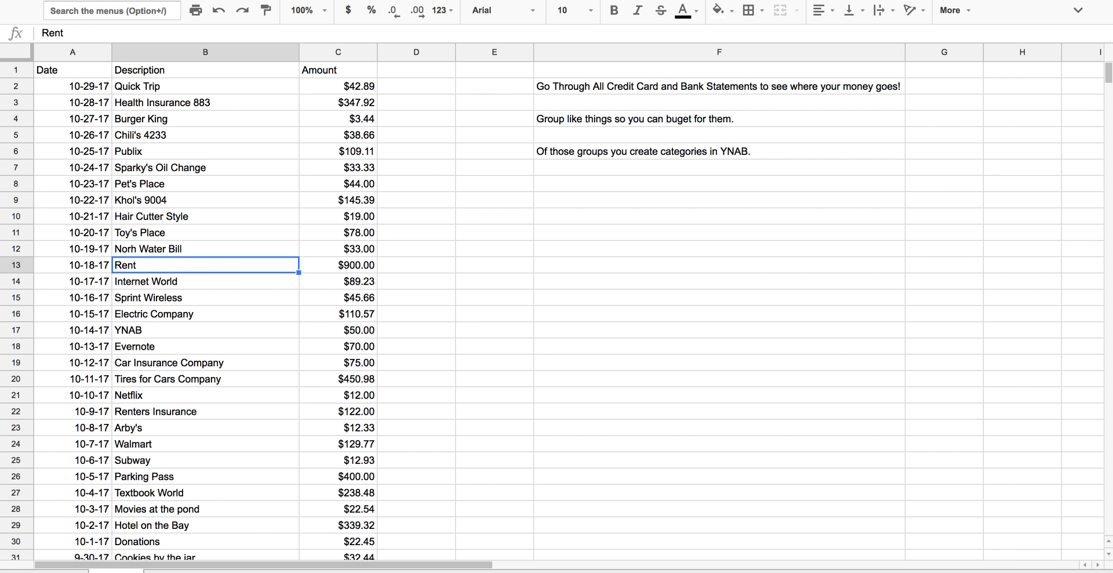
pyautogui.click(595, 206)
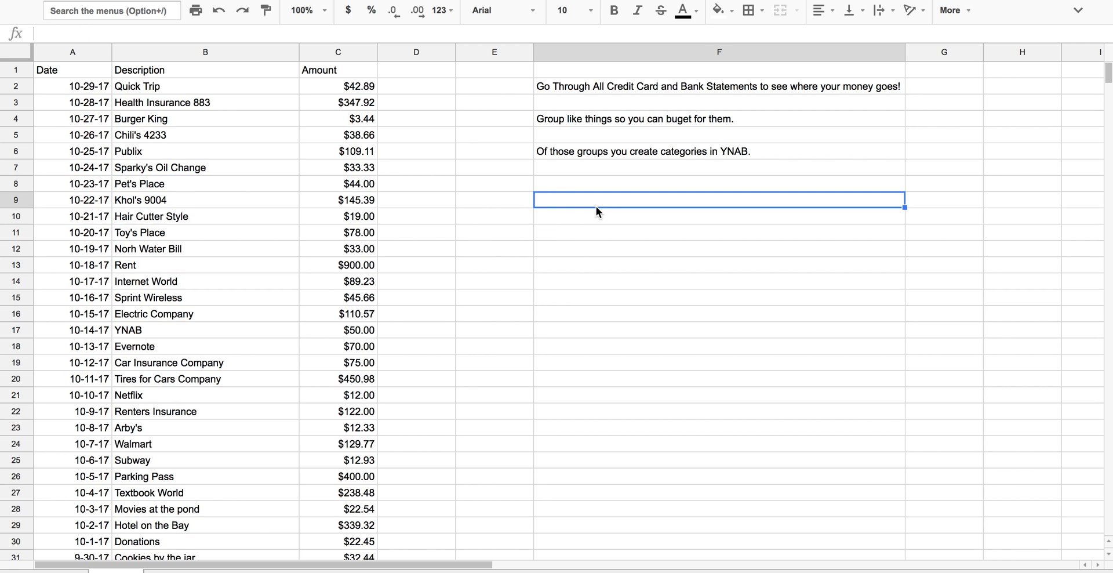
pyautogui.click(625, 151)
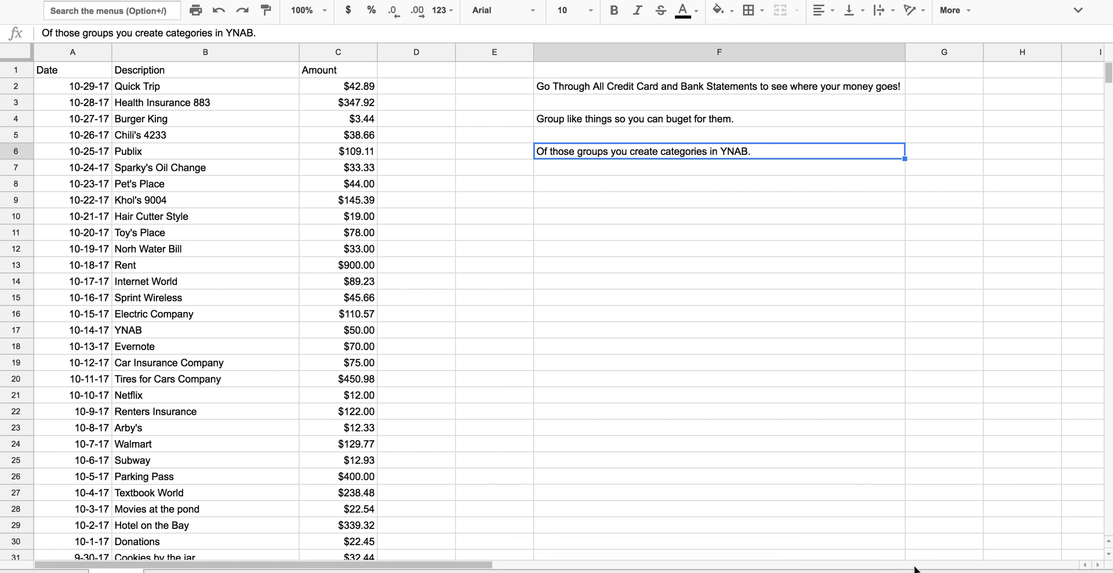
# Step: Switch to the untitled TextEdit document and review the spending categories listed from Gas Station to Electric
pyautogui.click(948, 567)
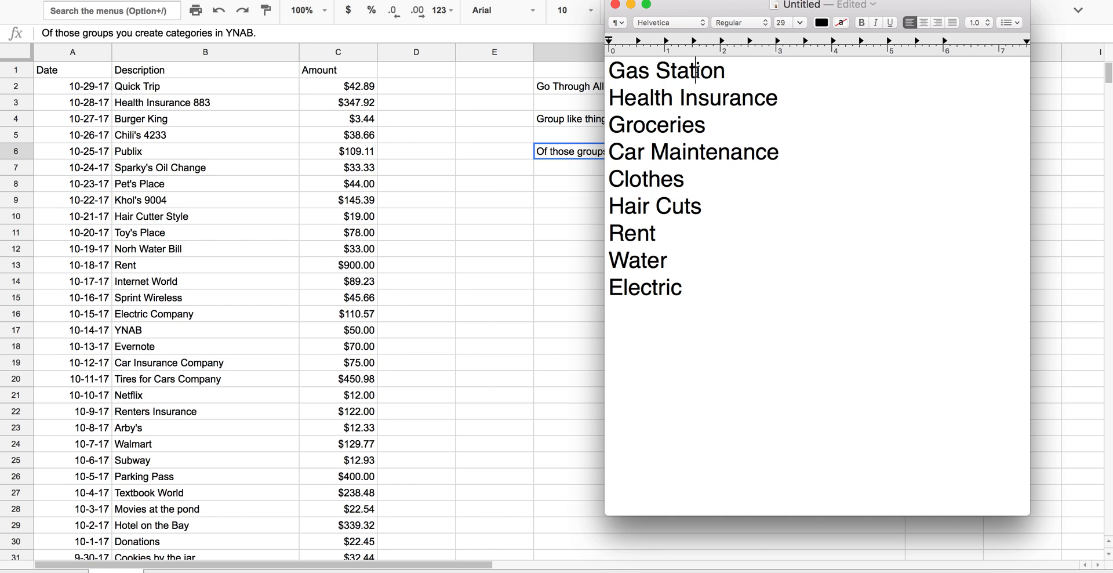
pyautogui.click(668, 128)
pyautogui.doubleClick(677, 152)
pyautogui.click(663, 183)
pyautogui.click(656, 311)
# Step: Find the YNAB transaction in the spreadsheet and add YNAB and Evernote to the end of the TextEdit category list
pyautogui.click(201, 235)
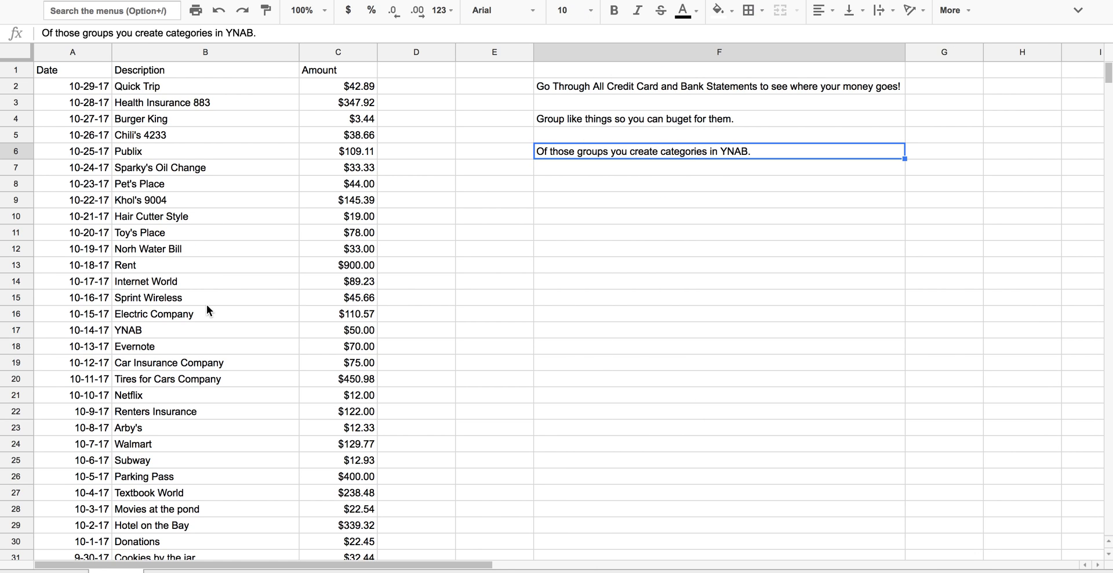
pyautogui.click(145, 330)
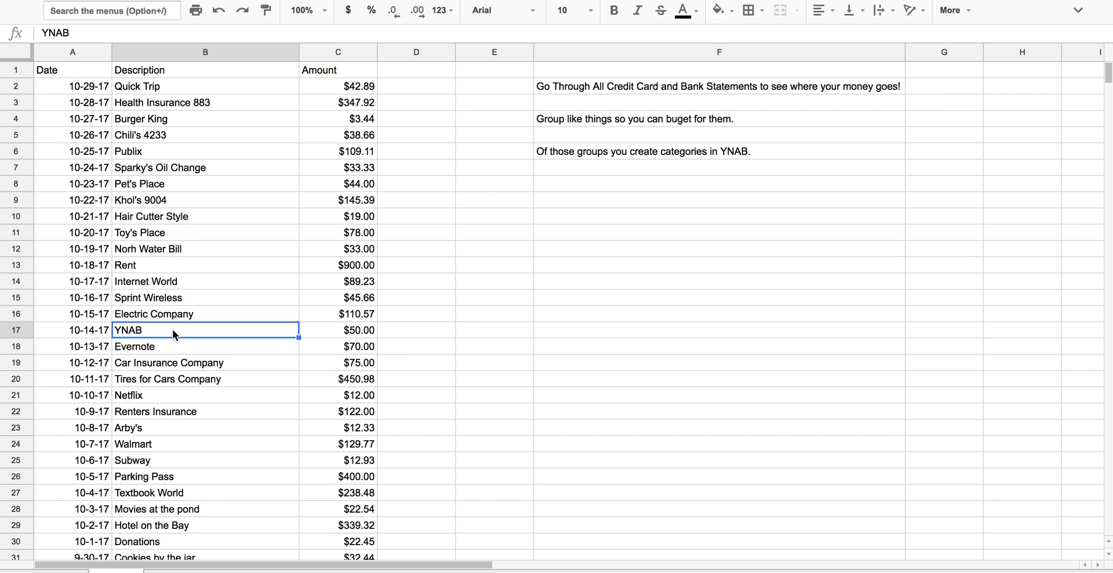
pyautogui.press('super+Tab')
pyautogui.write('YNAB')
pyautogui.press('Return')
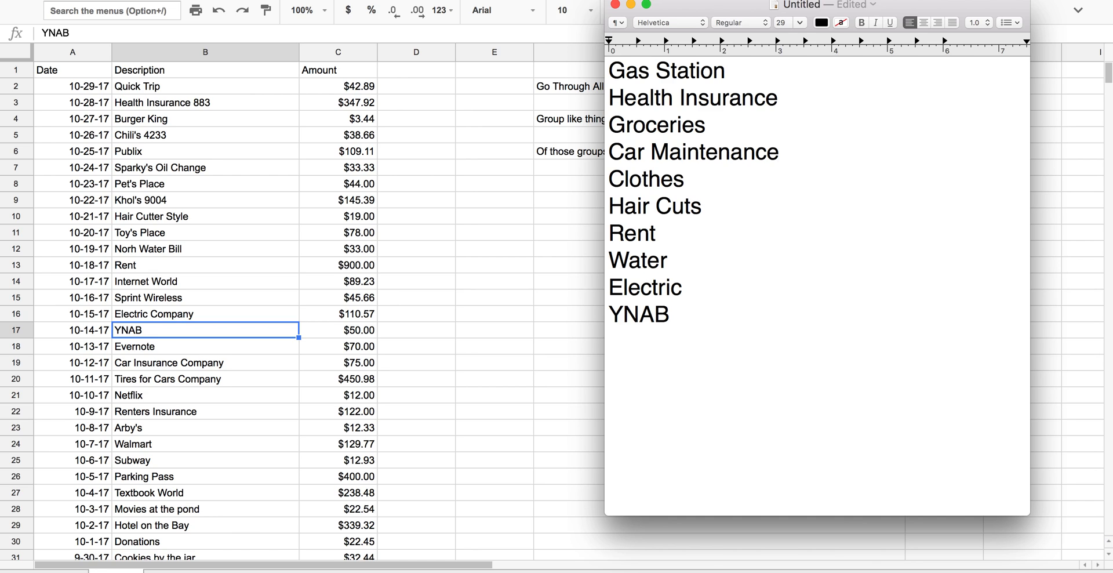
pyautogui.write('evernote')
pyautogui.press('Return')
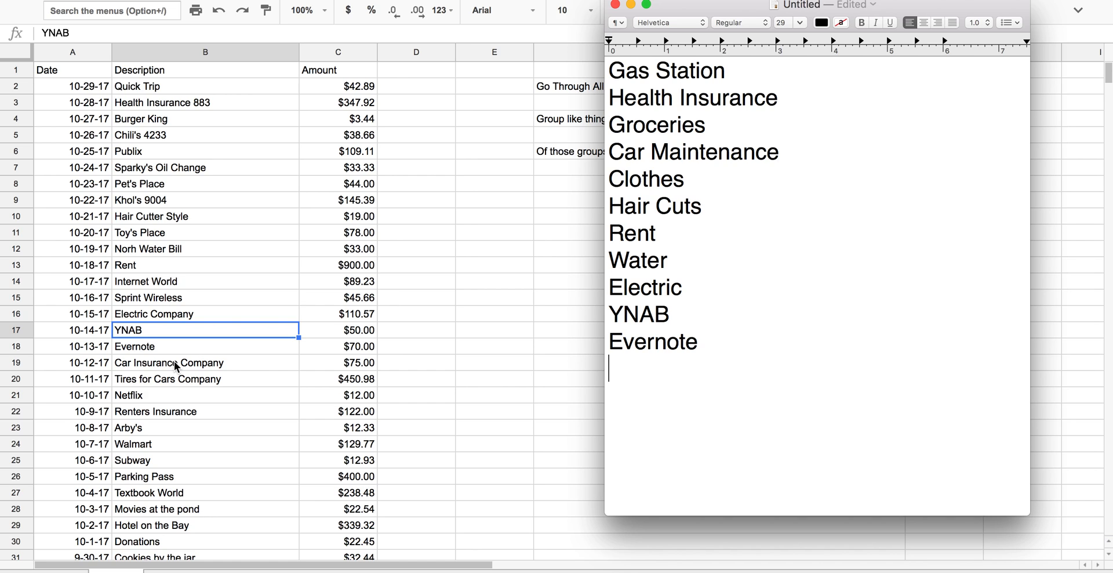
# Step: Add Car insurance, Tires and Fast food as separate lines at the end of the category list
pyautogui.write('car insurance')
pyautogui.press('Return')
pyautogui.write('tires')
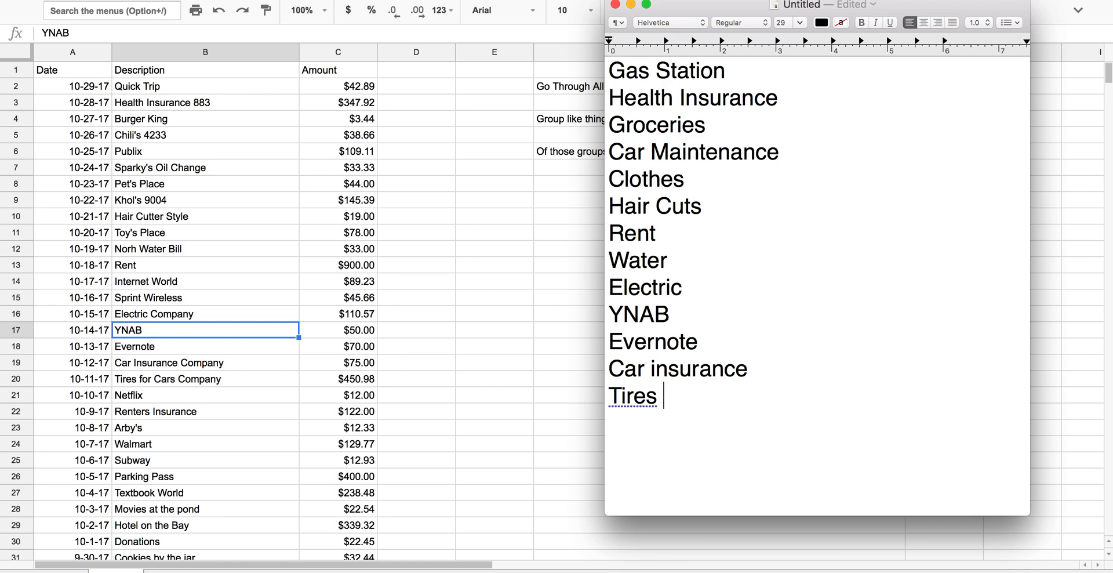
pyautogui.press('Return')
pyautogui.write('Fast food')
pyautogui.press('Return')
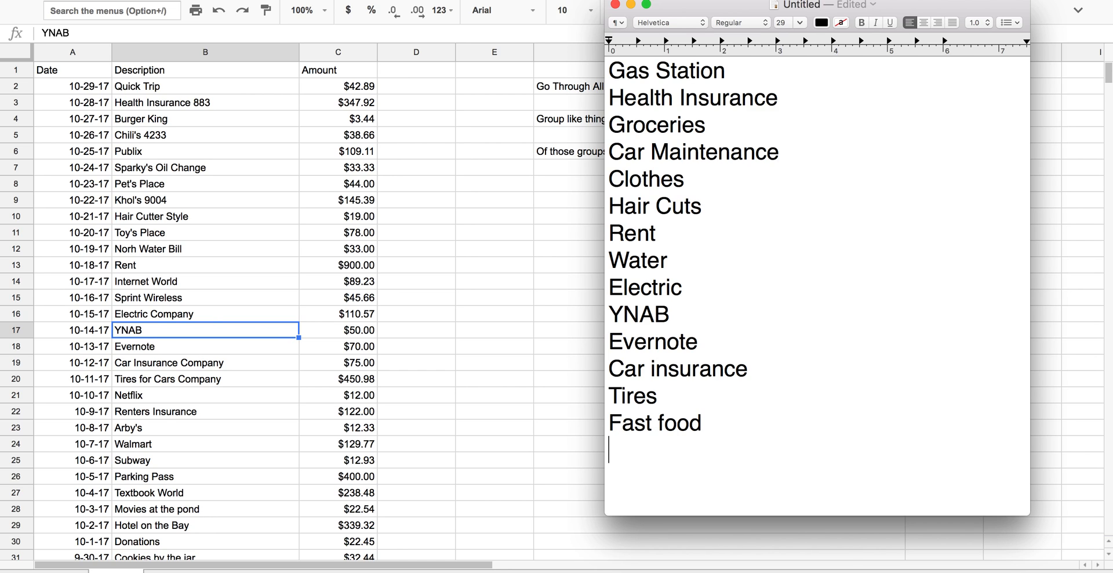
# Step: Add the lines "Renters insurance" and "Netflix - Hulu" to the end of the category list
pyautogui.write('renters ')
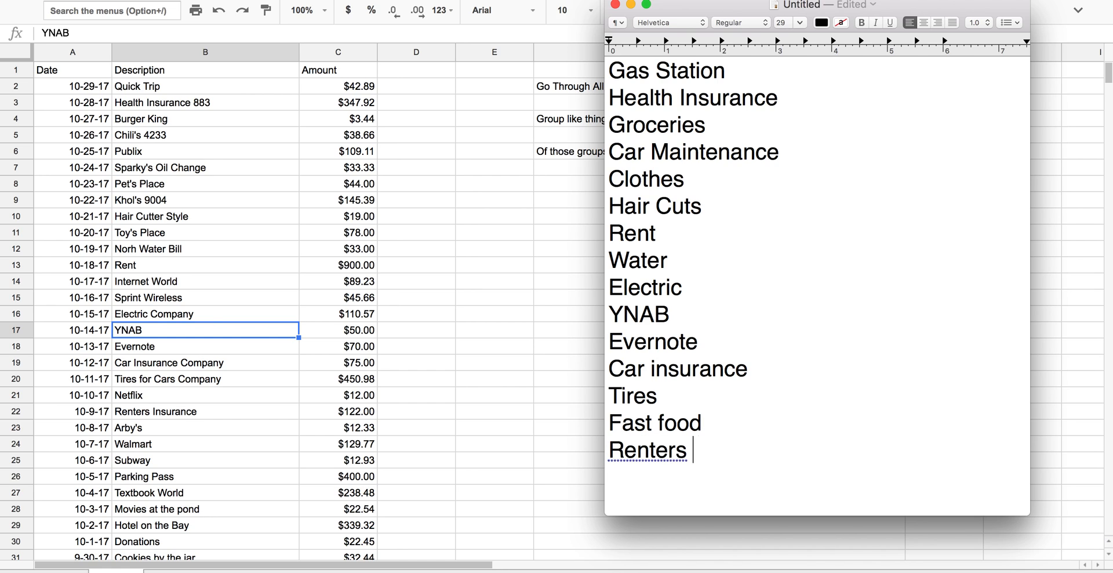
pyautogui.write('insurance')
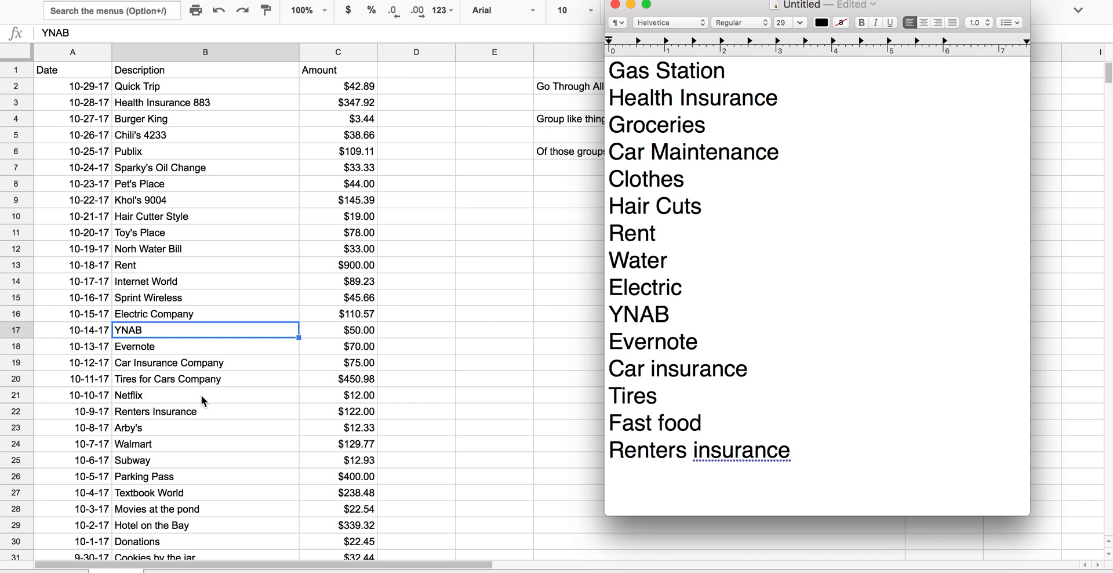
pyautogui.press('Return')
pyautogui.write('ne')
pyautogui.write('tflix ')
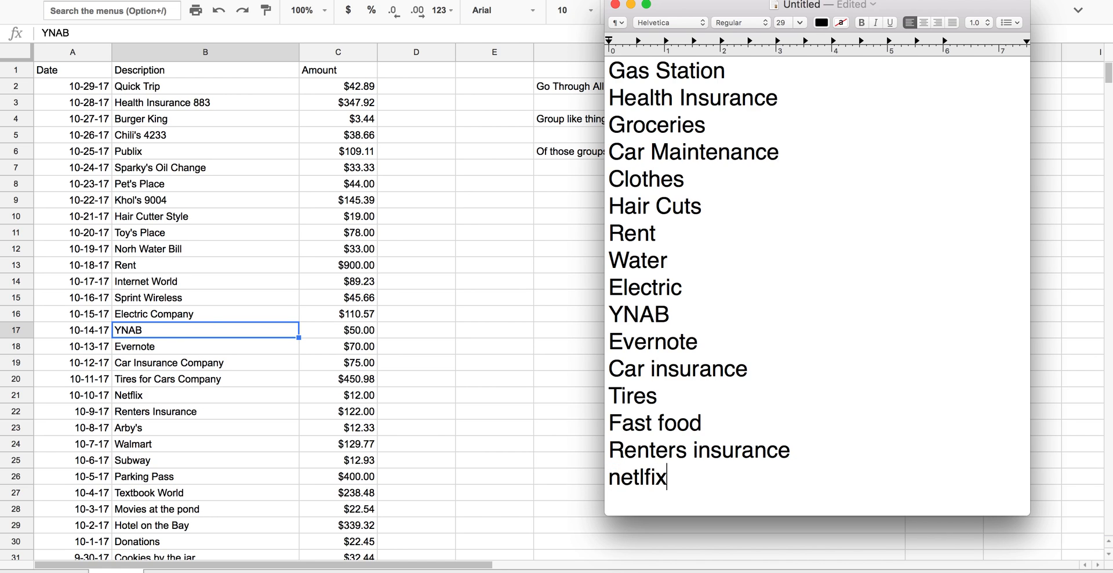
pyautogui.write('- Huu')
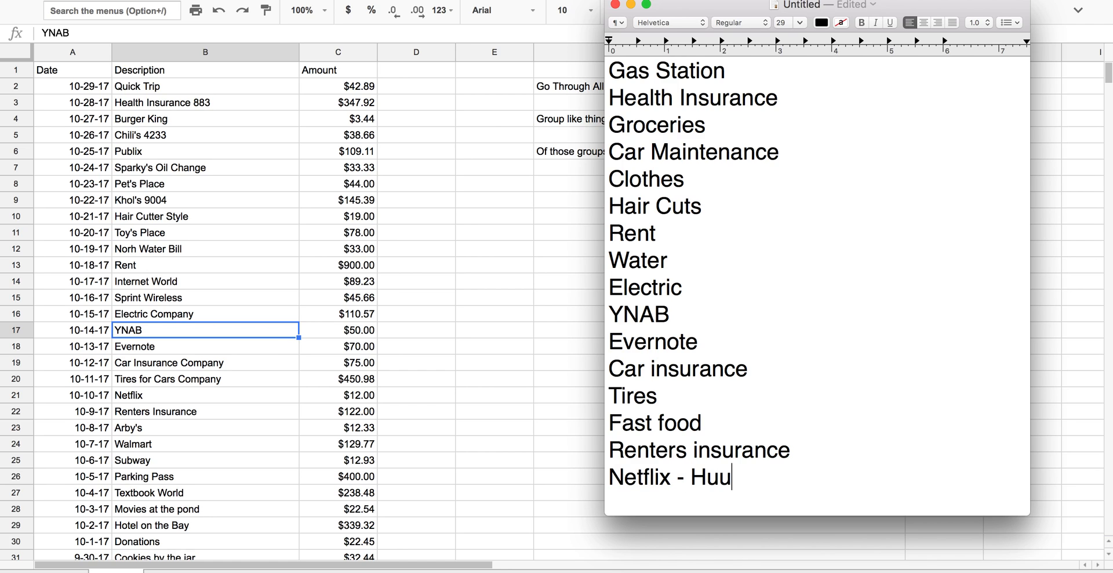
pyautogui.press('BackSpace')
pyautogui.write('lu')
# Step: Shorten the first list entry, Gas Station, to "Gas"
pyautogui.click(668, 71)
pyautogui.doubleClick(668, 71)
pyautogui.press('BackSpace')
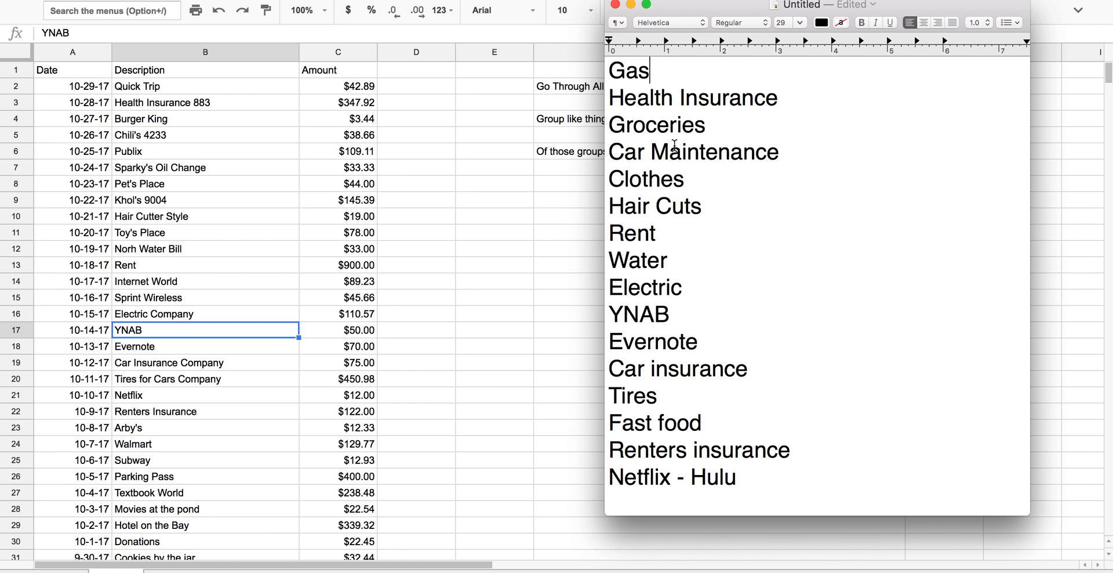
# Step: Switch to the YNAB budget and add a category named Gas to the Immediate Obligations group
pyautogui.press('super+Tab')
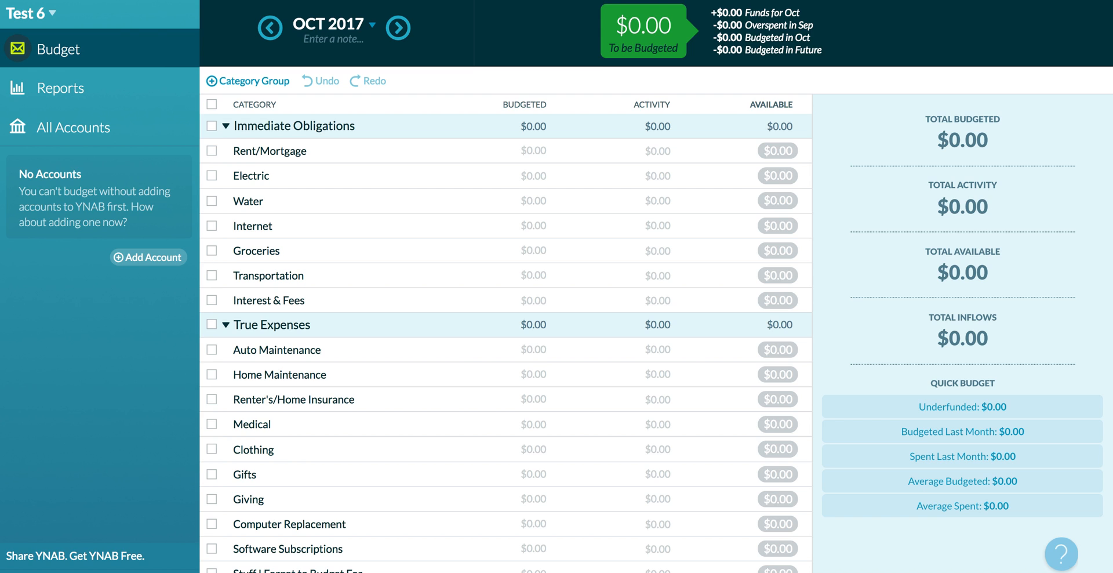
pyautogui.click(271, 352)
pyautogui.click(233, 177)
pyautogui.click(366, 126)
pyautogui.write('Gas')
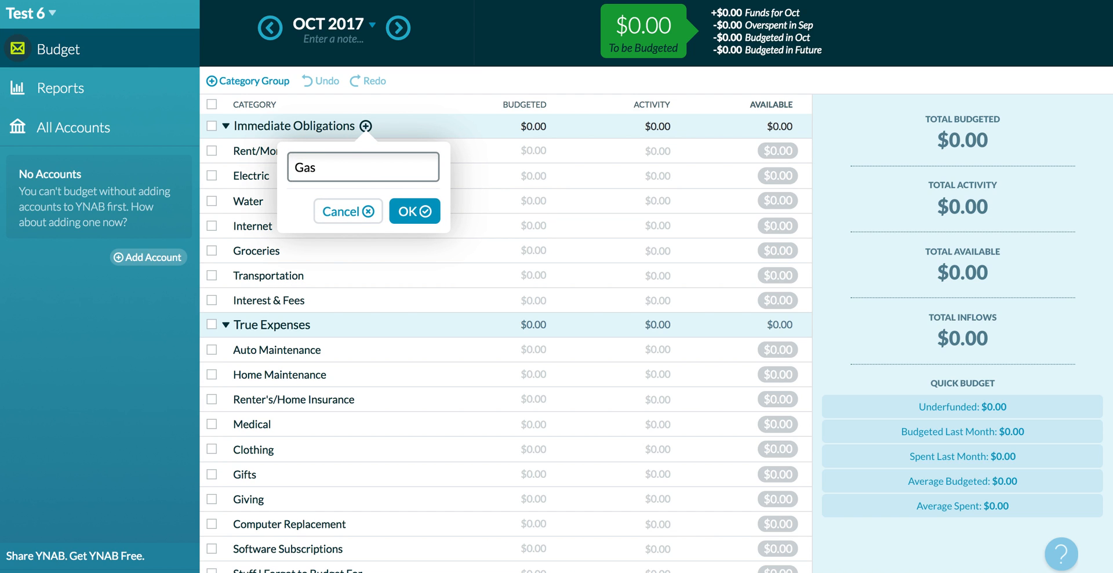
pyautogui.press('Return')
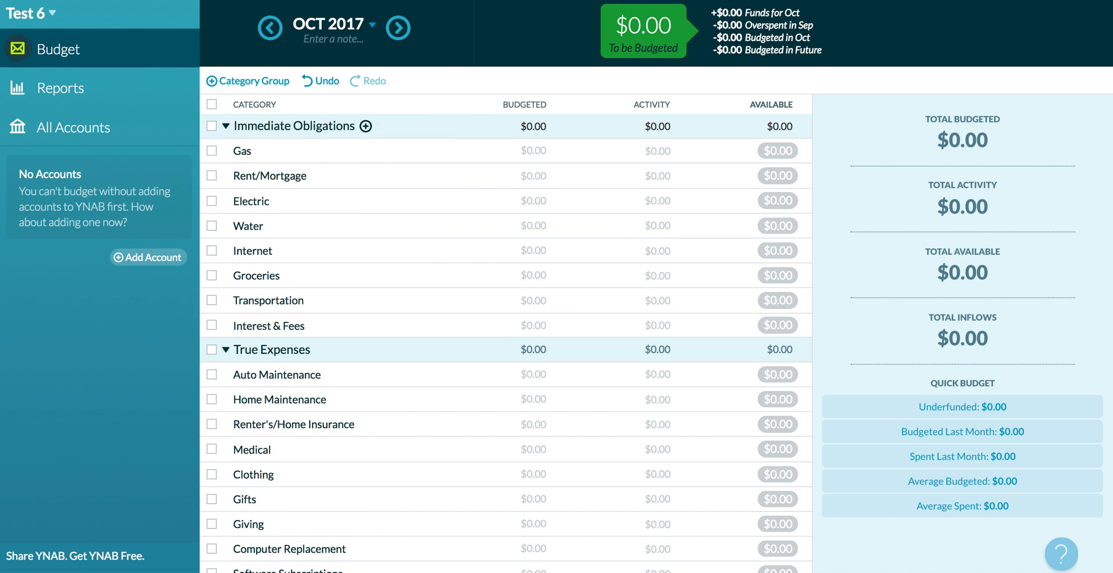
pyautogui.click(361, 156)
# Step: Copy "Health Insurance" from the TextEdit list and add it as a category under Immediate Obligations in YNAB
pyautogui.press('super+Tab')
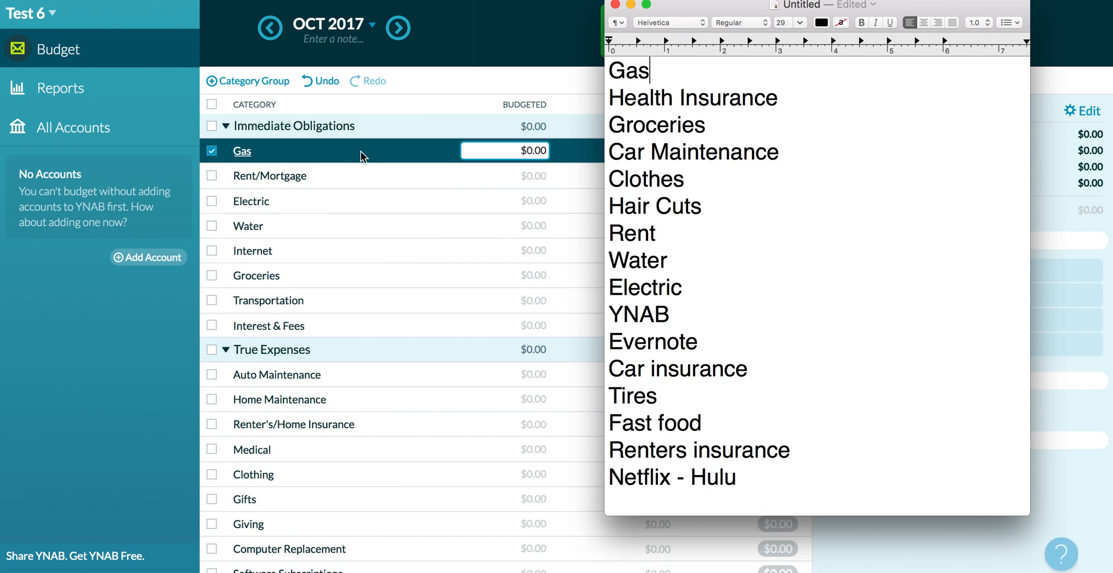
pyautogui.doubleClick(646, 70)
pyautogui.moveTo(609, 97); pyautogui.dragTo(719, 97)
pyautogui.press('super+c')
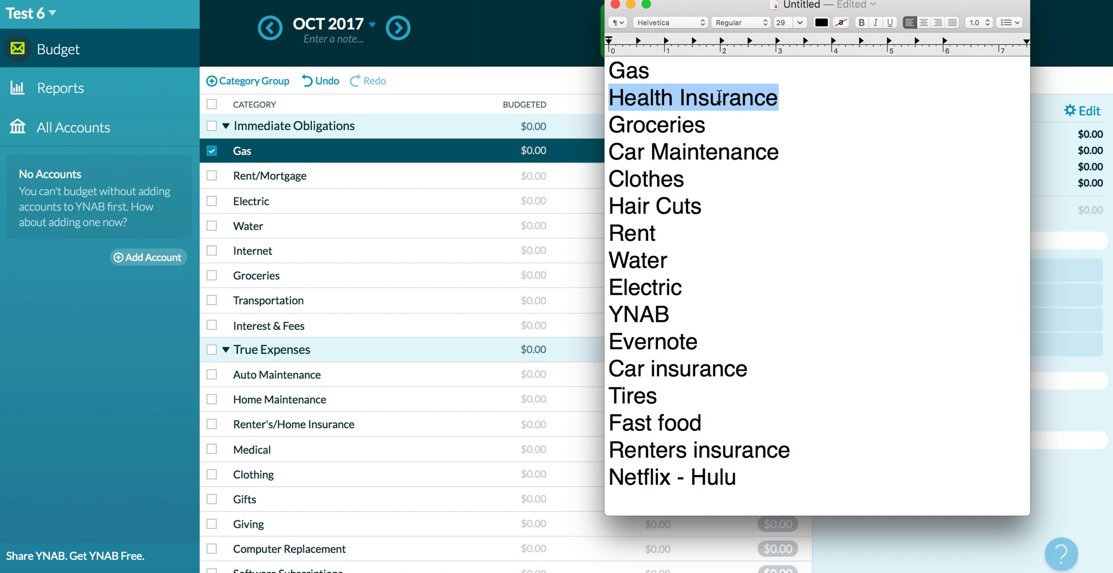
pyautogui.click(268, 125)
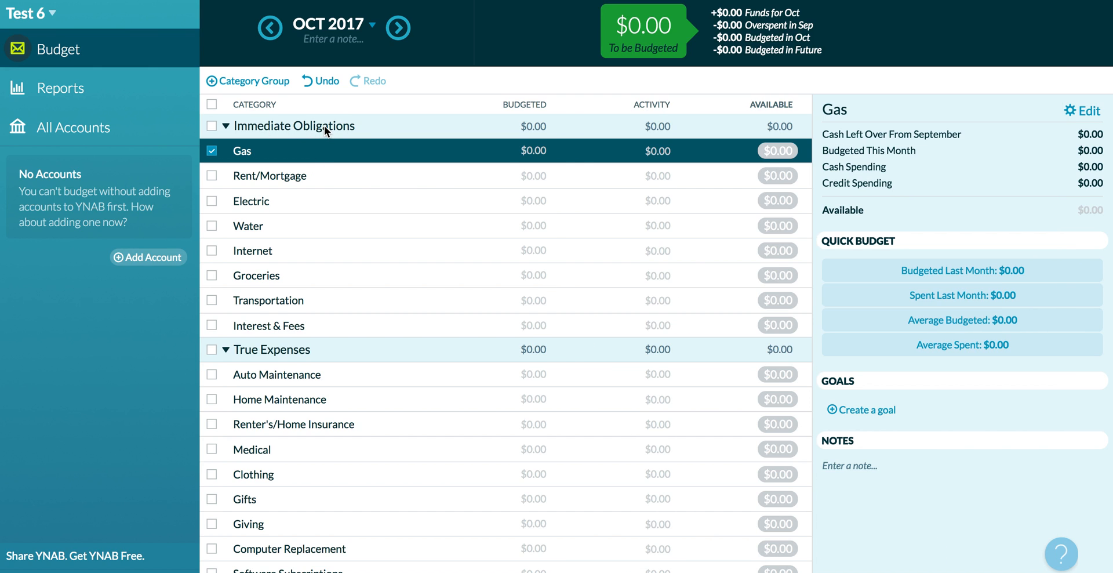
pyautogui.click(365, 125)
pyautogui.press('super+v')
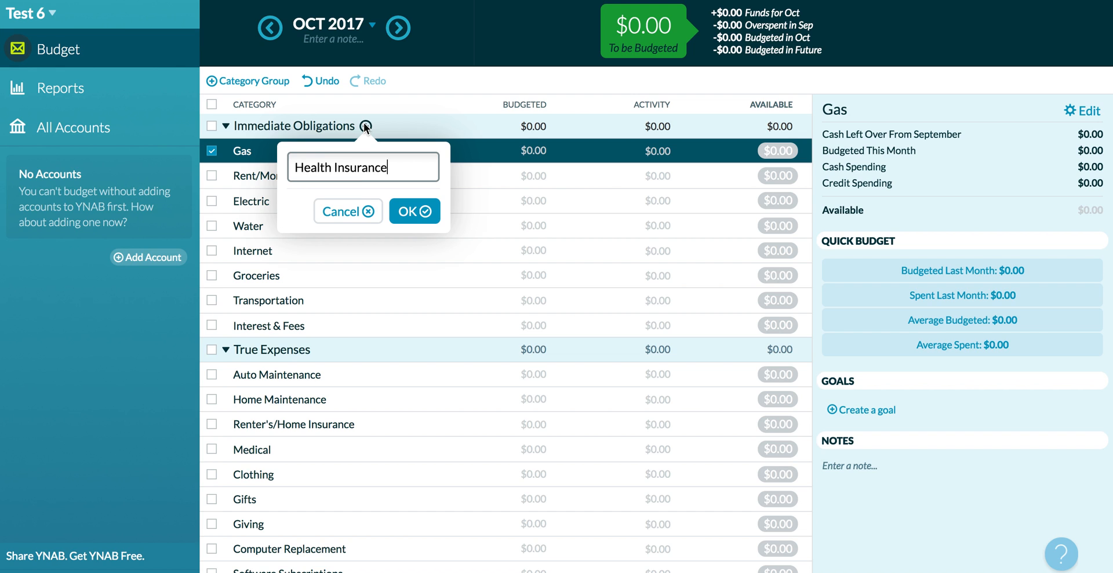
pyautogui.press('Return')
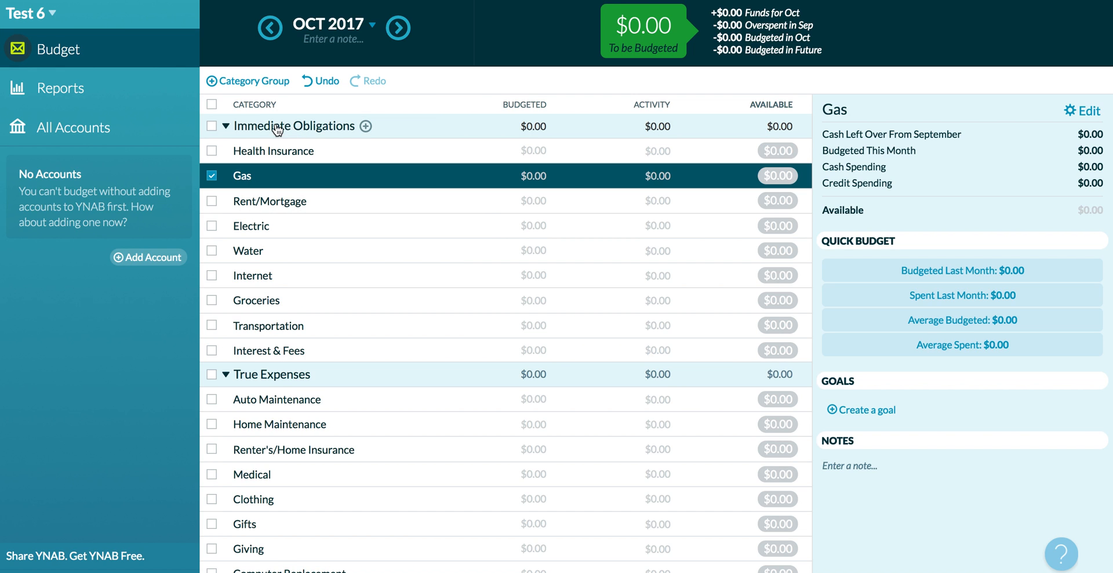
# Step: Create a new category group named Car
pyautogui.click(256, 84)
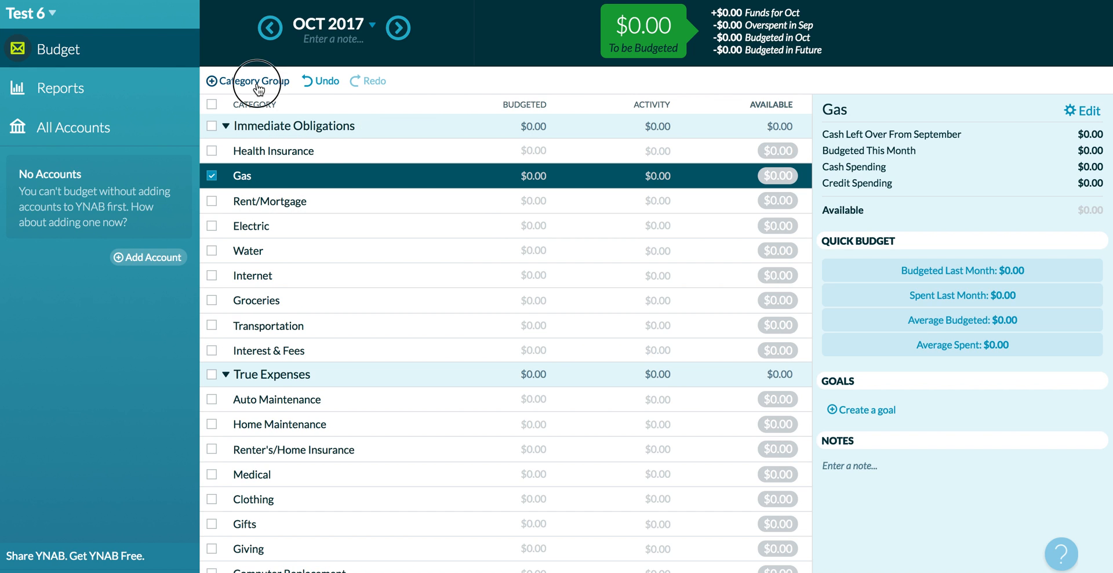
pyautogui.write('Car')
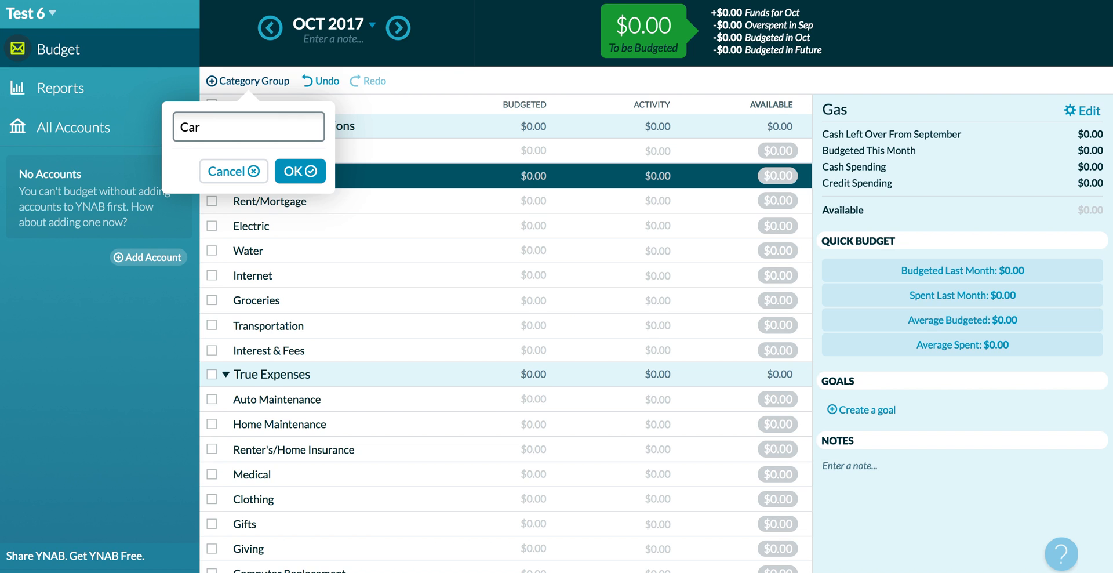
pyautogui.press('Return')
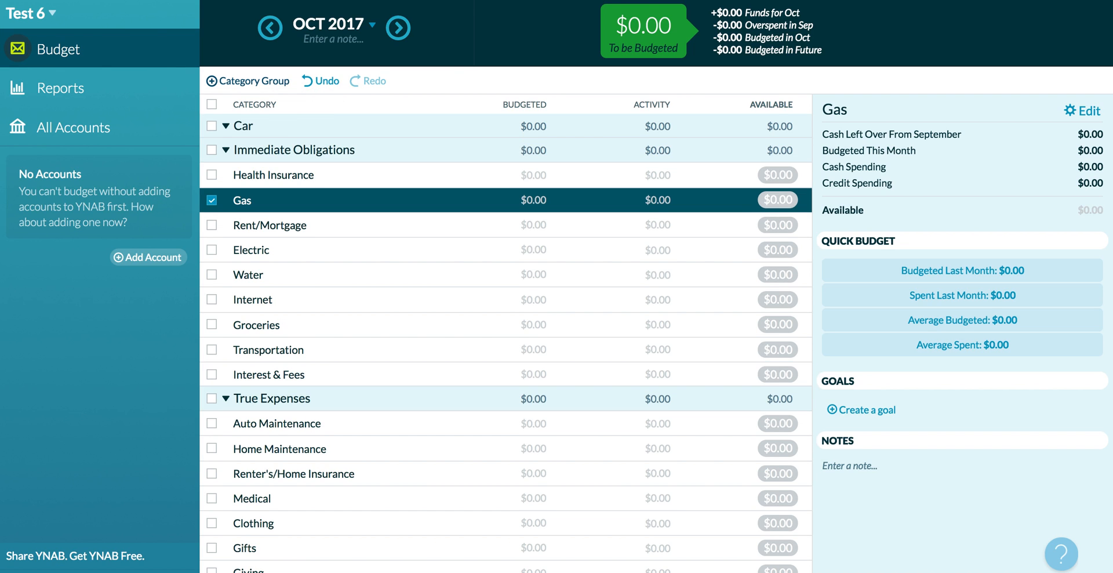
# Step: Add a category named Maint to the Car group
pyautogui.click(265, 126)
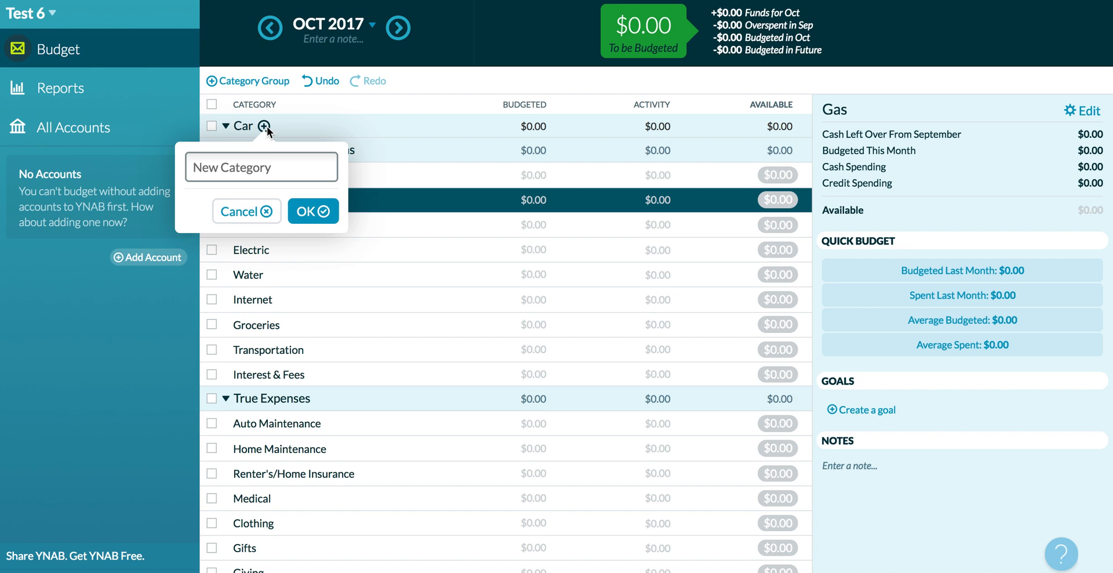
pyautogui.write('Maint')
pyautogui.press('Return')
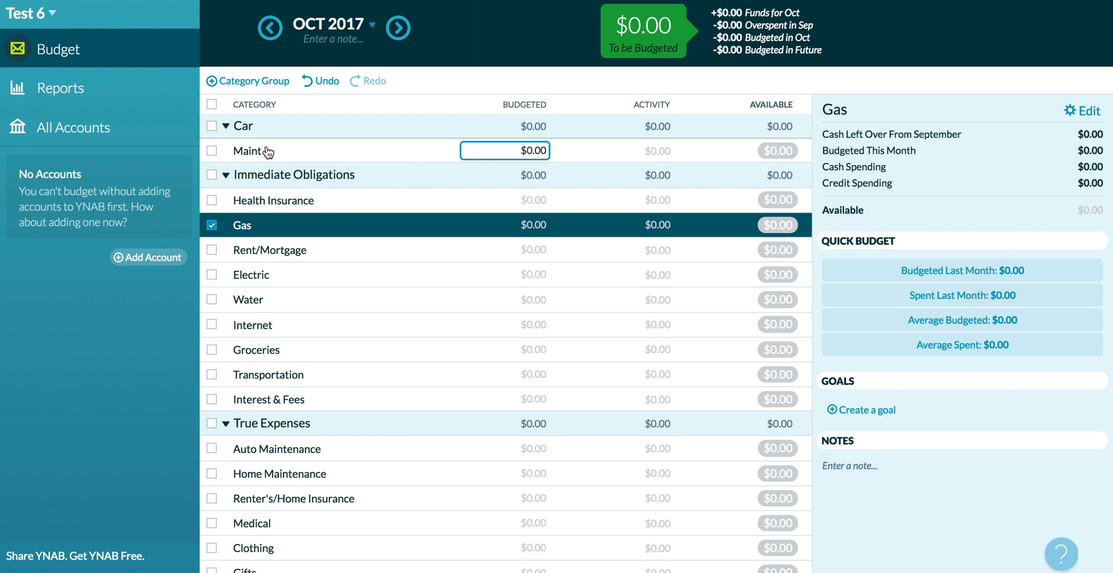
# Step: Move the Gas category from Immediate Obligations into the Car group and add a category named Car Insurance there
pyautogui.click(266, 226)
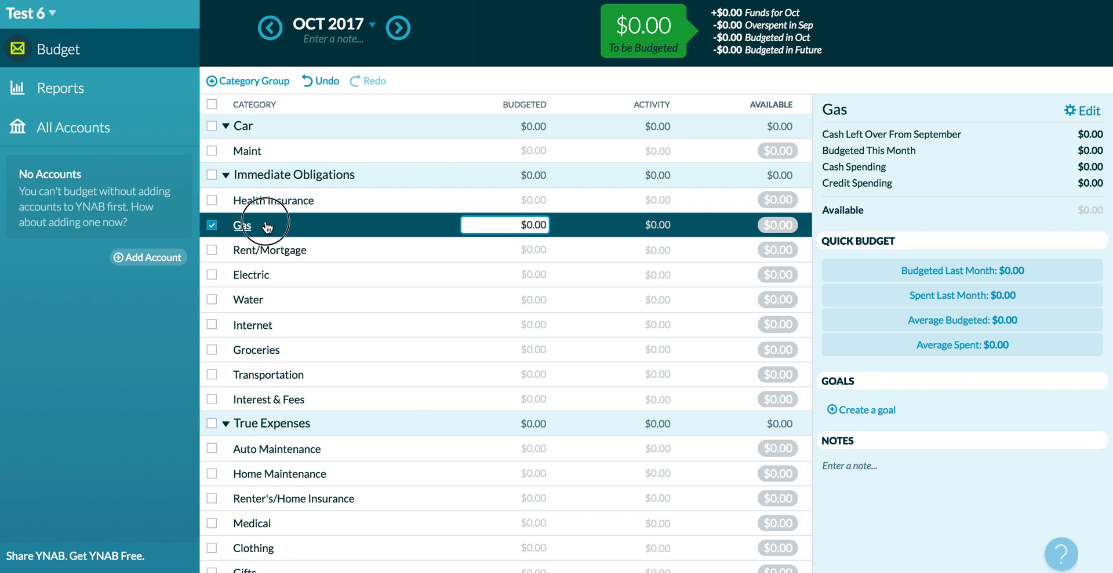
pyautogui.moveTo(267, 226); pyautogui.dragTo(287, 149)
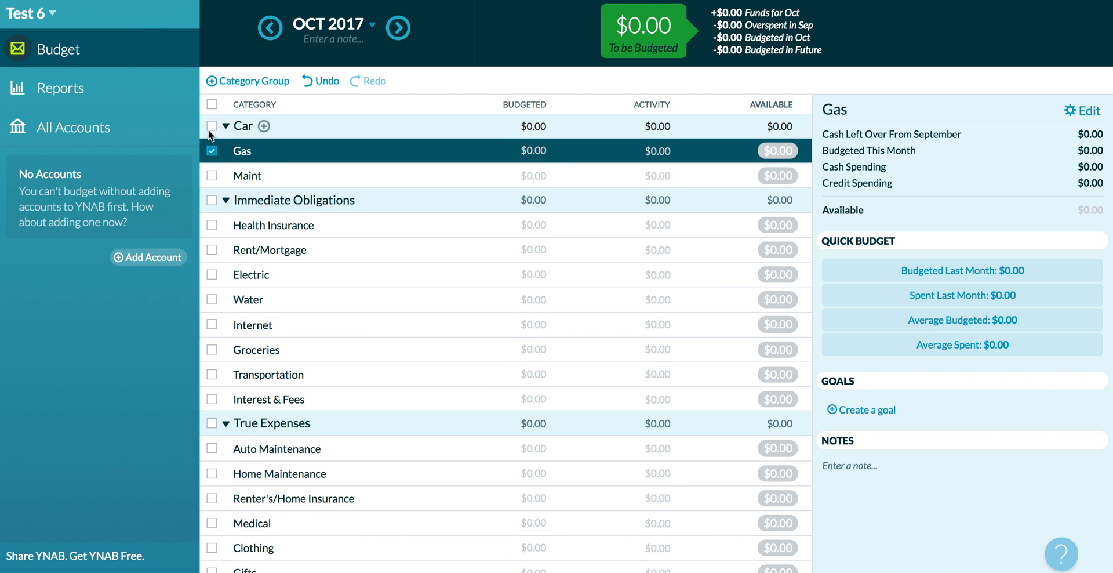
pyautogui.click(262, 127)
pyautogui.write('Car Insuracne')
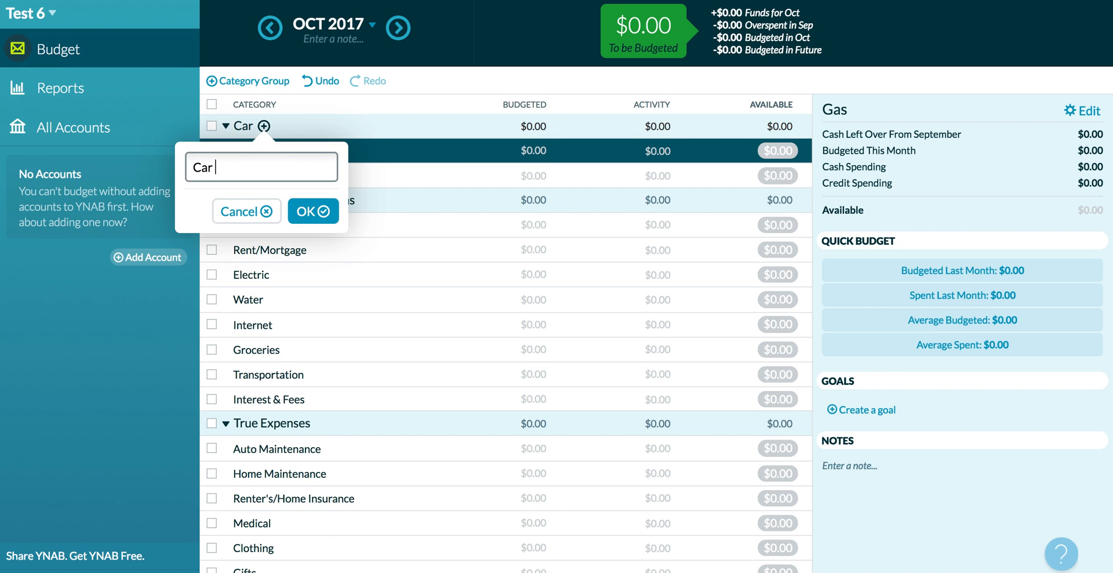
pyautogui.press('BackSpace')
pyautogui.press('BackSpace')
pyautogui.press('BackSpace')
pyautogui.write('nce')
pyautogui.press('Return')
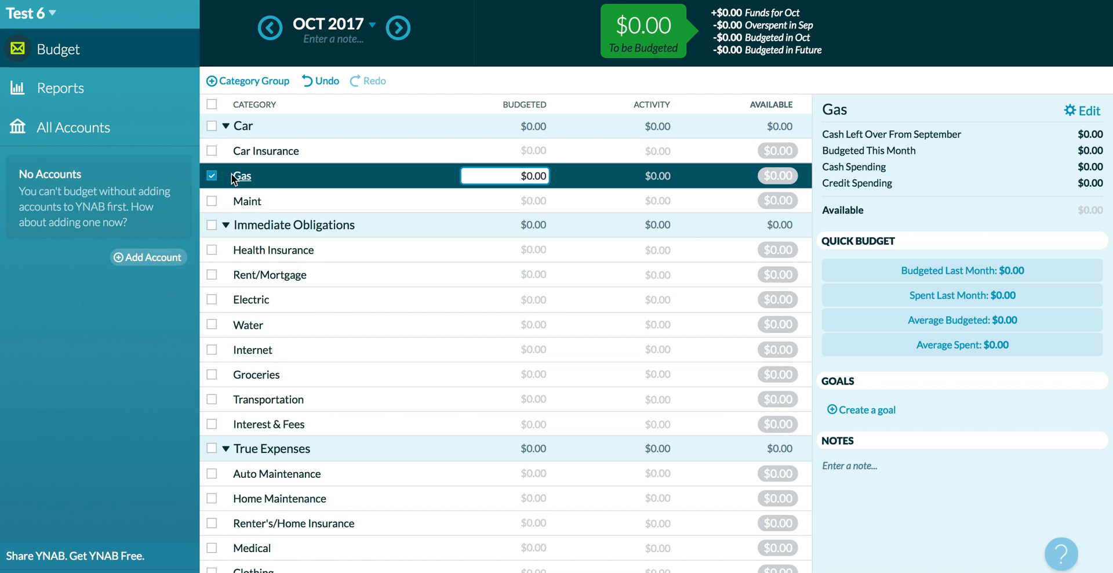
pyautogui.click(210, 175)
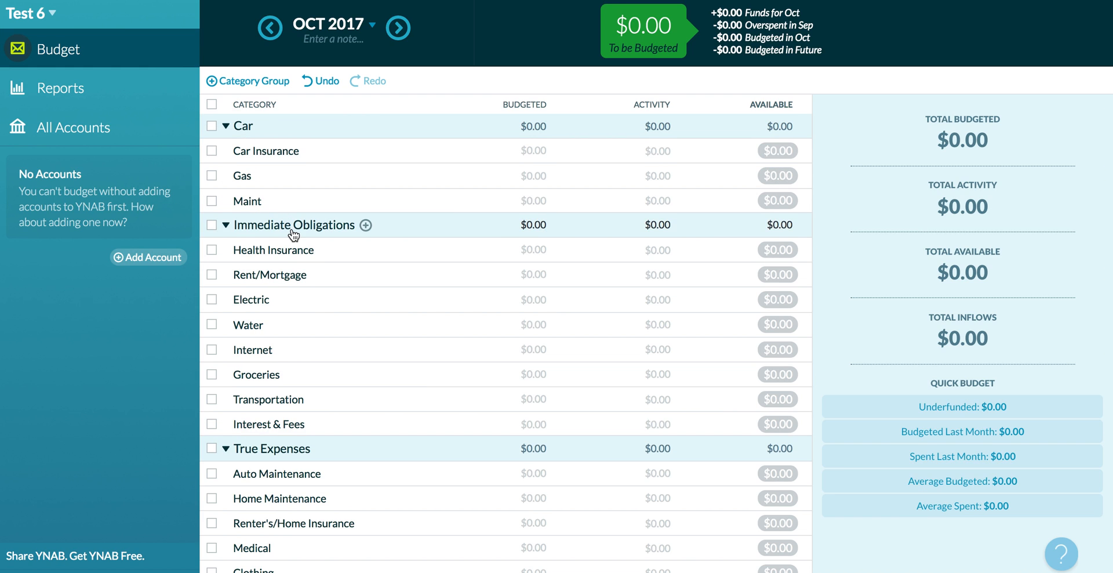
# Step: Switch to the TextEdit list, copy "Hair Cuts" and return to the YNAB budget
pyautogui.press('super+Tab')
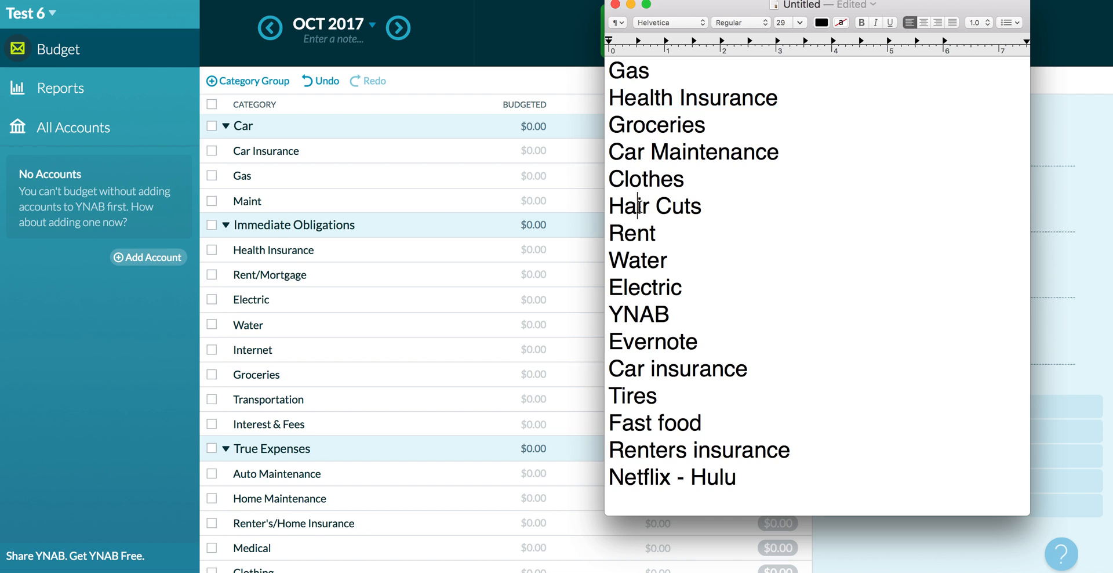
pyautogui.tripleClick(639, 205)
pyautogui.click(691, 207)
pyautogui.doubleClick(680, 207)
pyautogui.moveTo(680, 207); pyautogui.dragTo(631, 207)
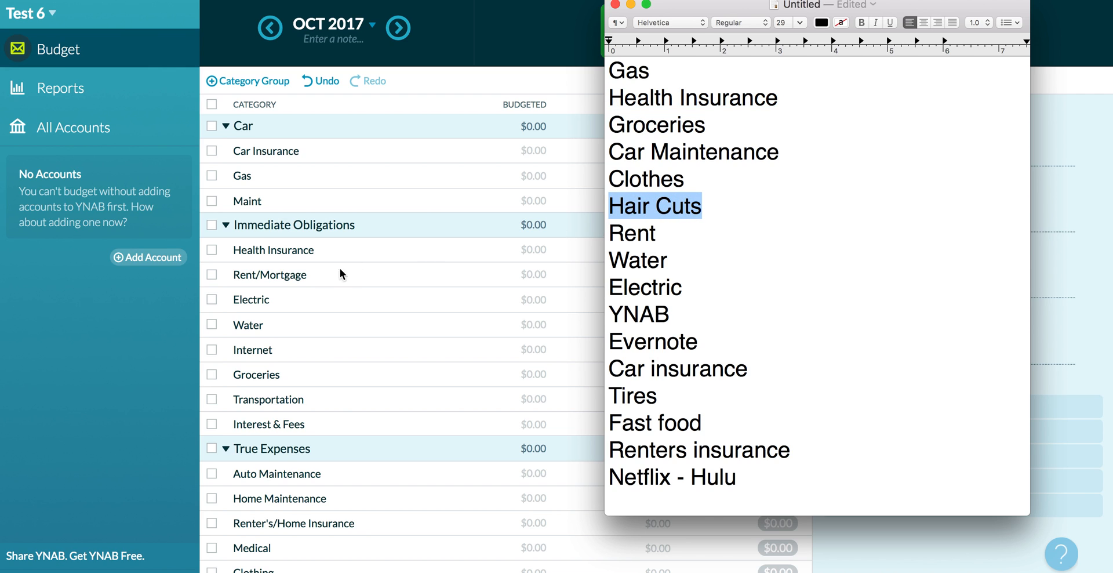
pyautogui.click(344, 347)
# Step: Create a new category group named Personal
pyautogui.moveTo(301, 123)
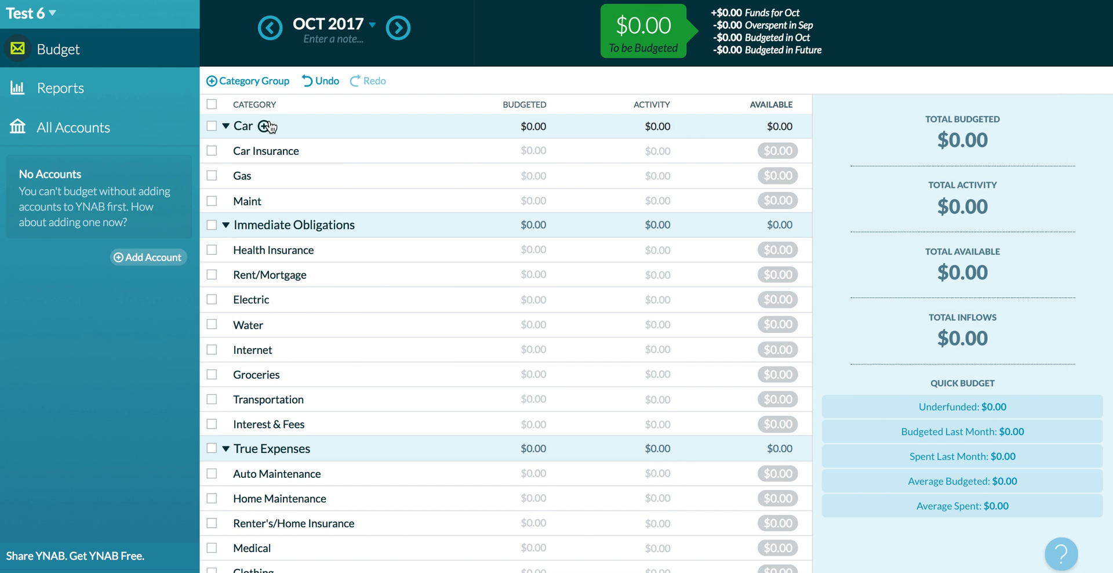
pyautogui.click(248, 82)
pyautogui.write('Pe')
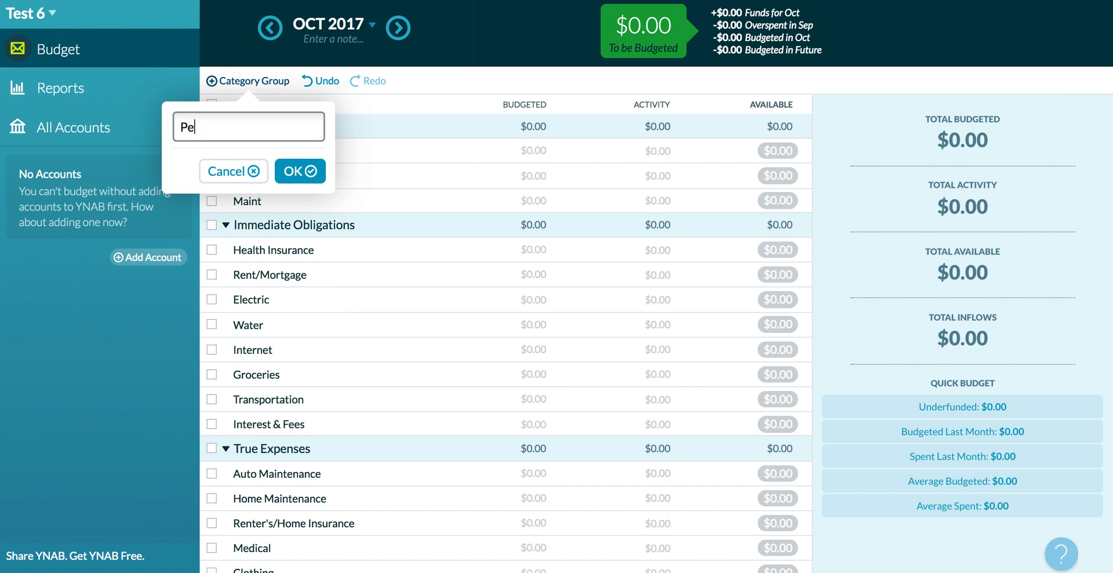
pyautogui.write('rsonal')
pyautogui.press('Return')
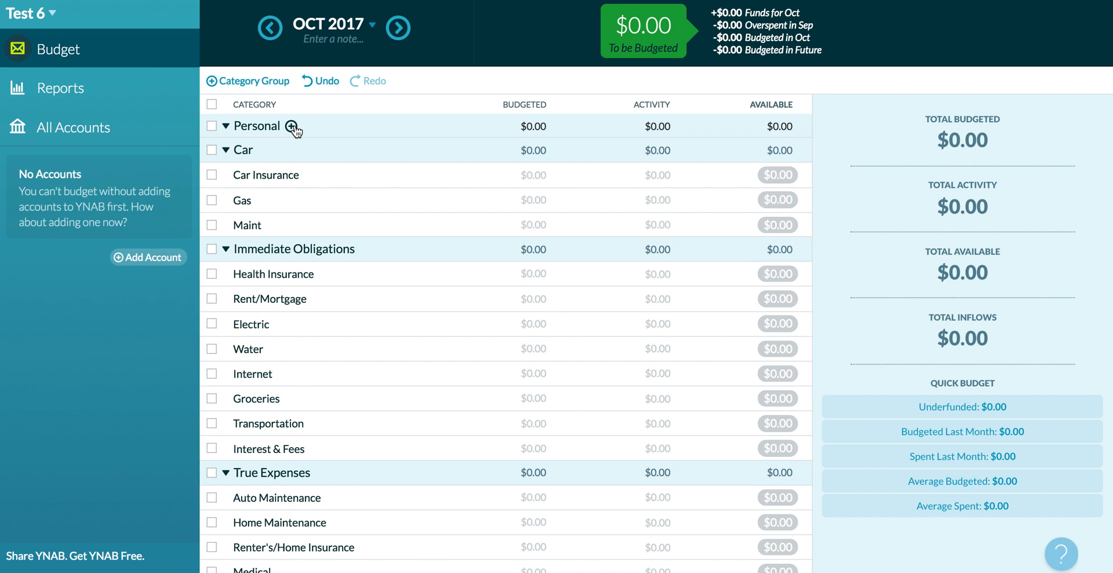
# Step: Add a category named Hair Cuts to the Personal group
pyautogui.click(292, 126)
pyautogui.write('Hair Cuts')
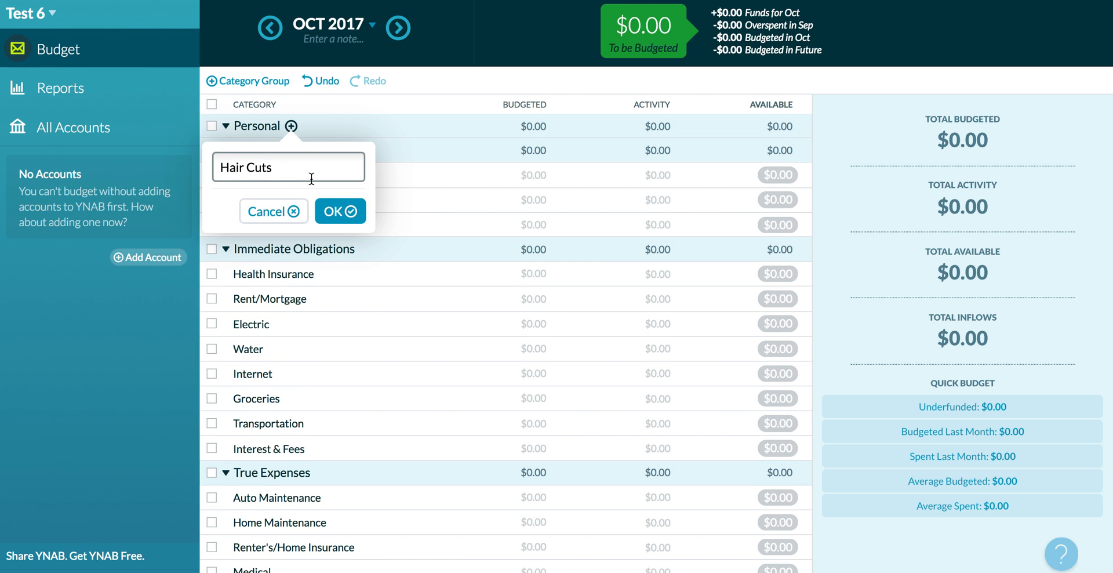
pyautogui.click(334, 211)
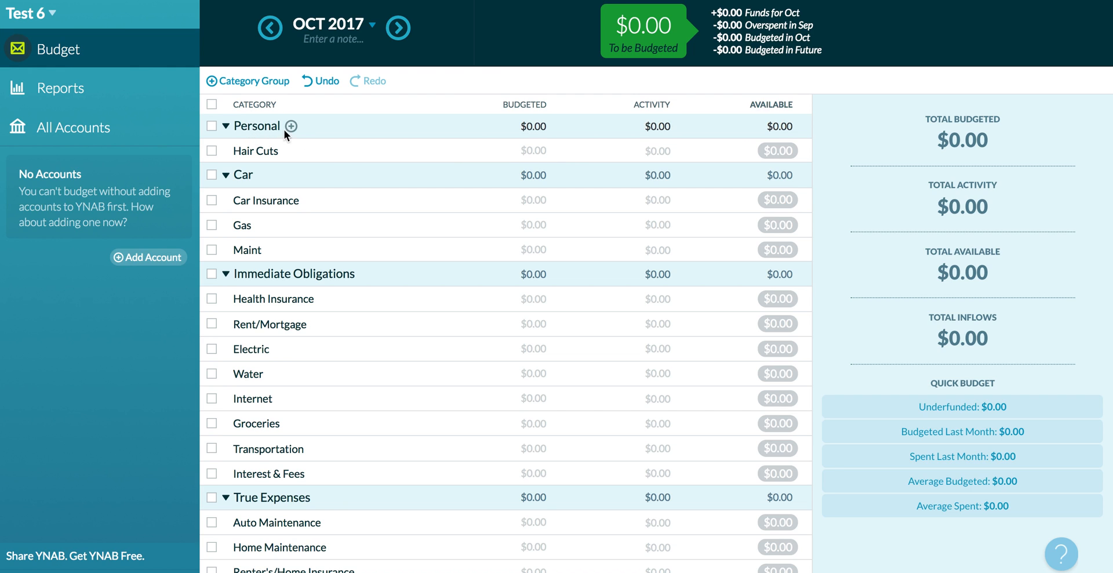
# Step: Add a category named YNAB to the Personal group
pyautogui.click(291, 126)
pyautogui.write('YN')
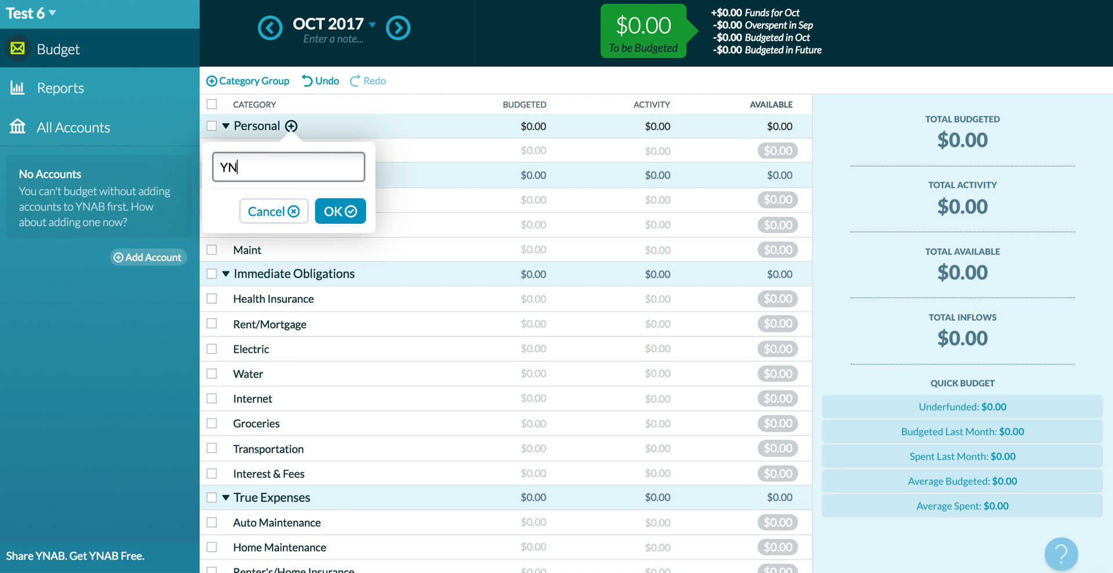
pyautogui.write('A')
pyautogui.press('BackSpace')
pyautogui.press('BackSpace')
pyautogui.press('BackSpace')
pyautogui.write('YNAB')
pyautogui.press('Return')
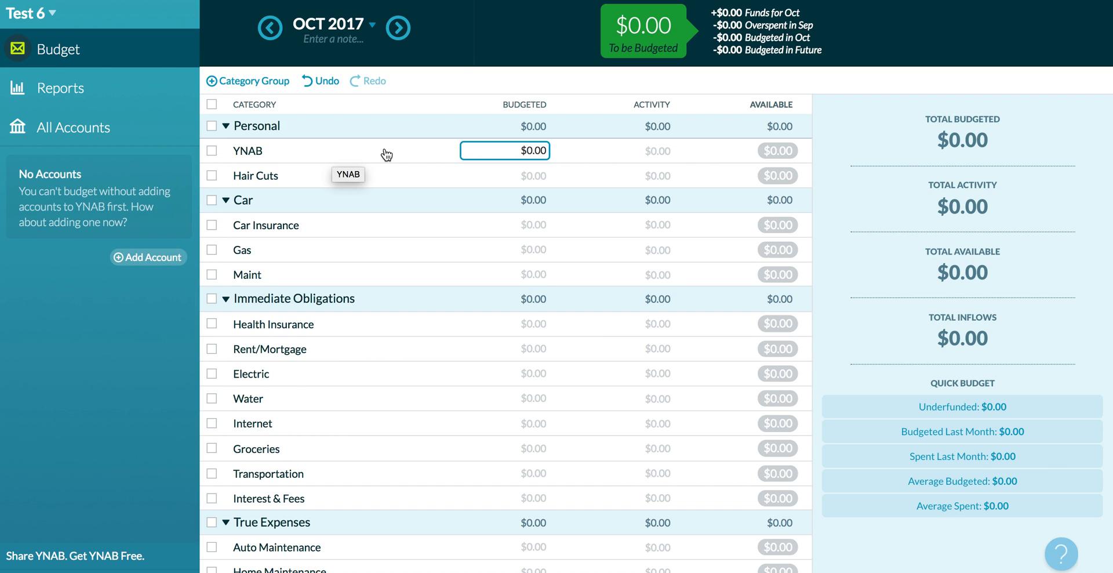
pyautogui.click(524, 150)
pyautogui.write('5')
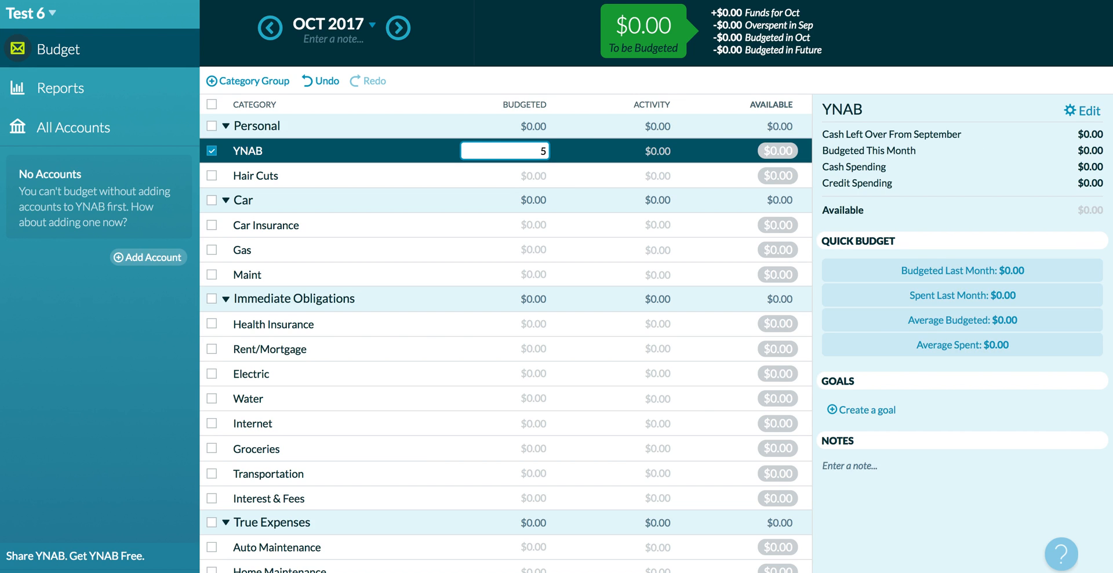
pyautogui.press('BackSpace')
pyautogui.press('Return')
pyautogui.click(207, 152)
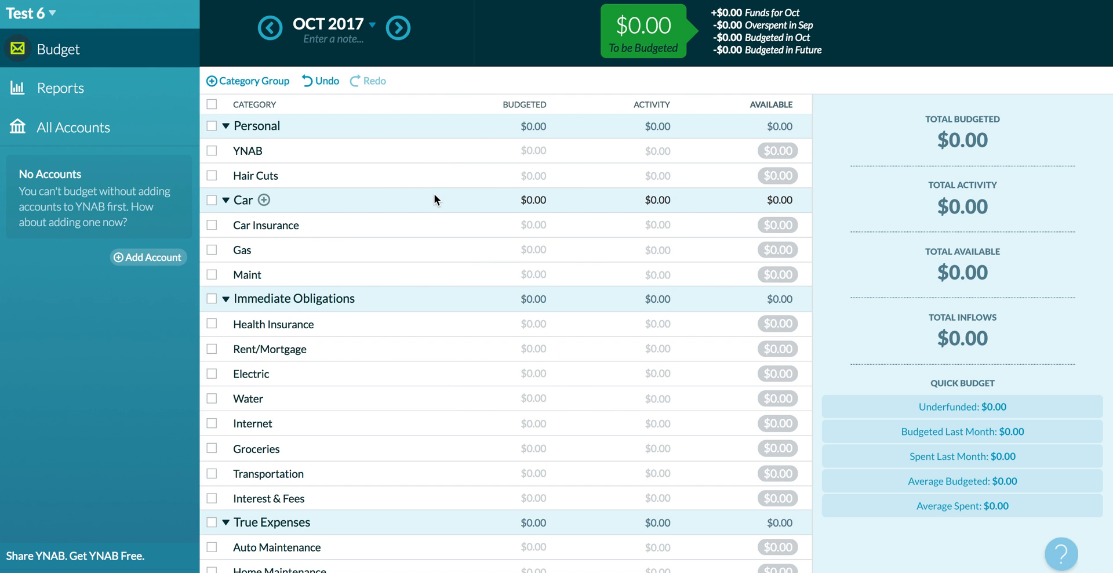
# Step: Check the Netflix - Hulu entry in the TextEdit list and add a TV category under Immediate Obligations in YNAB
pyautogui.press('super+Tab')
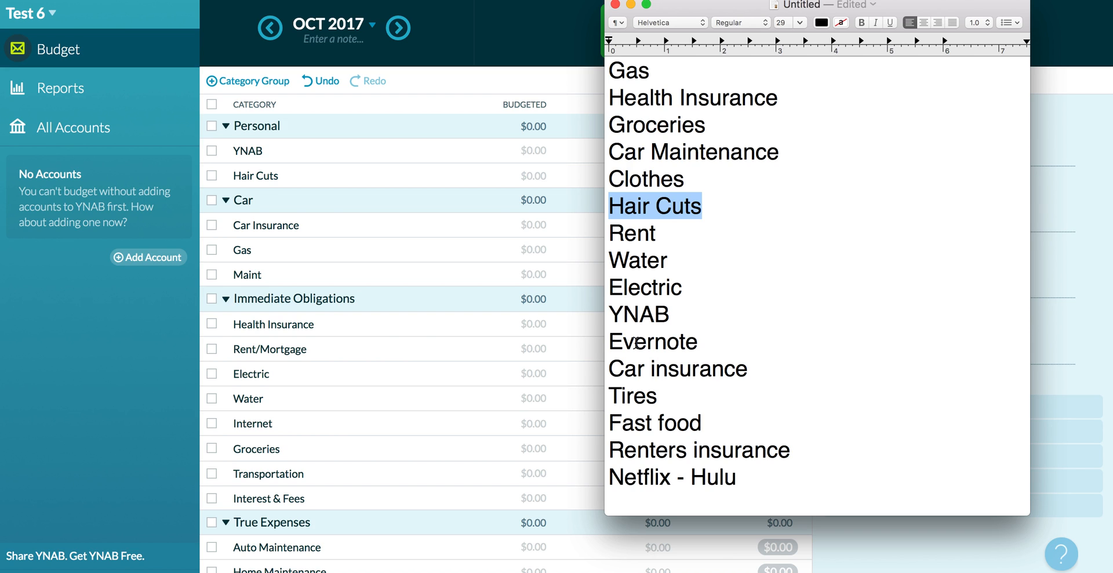
pyautogui.click(637, 476)
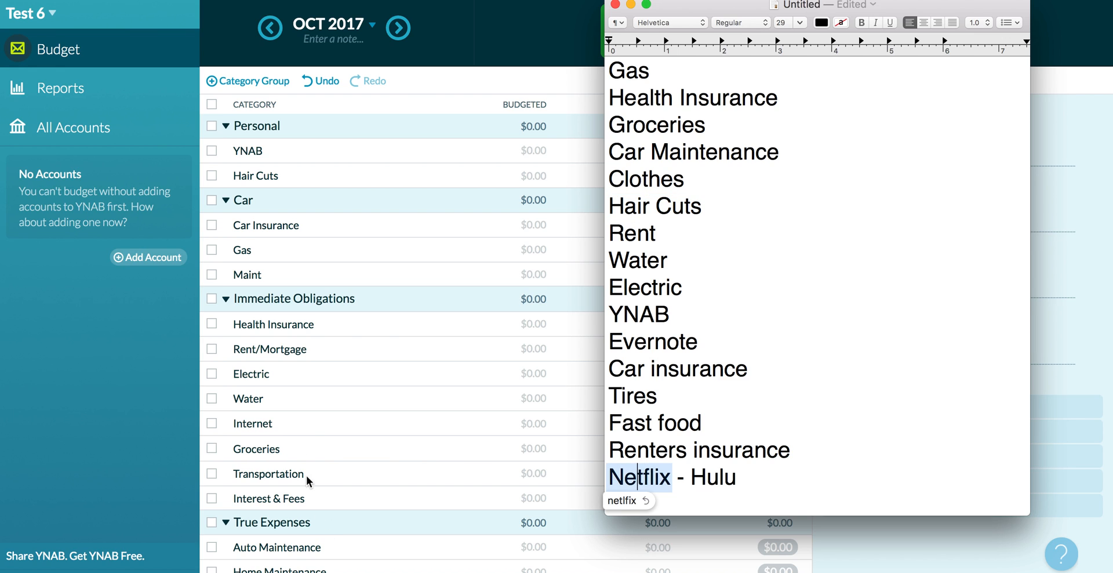
pyautogui.click(369, 298)
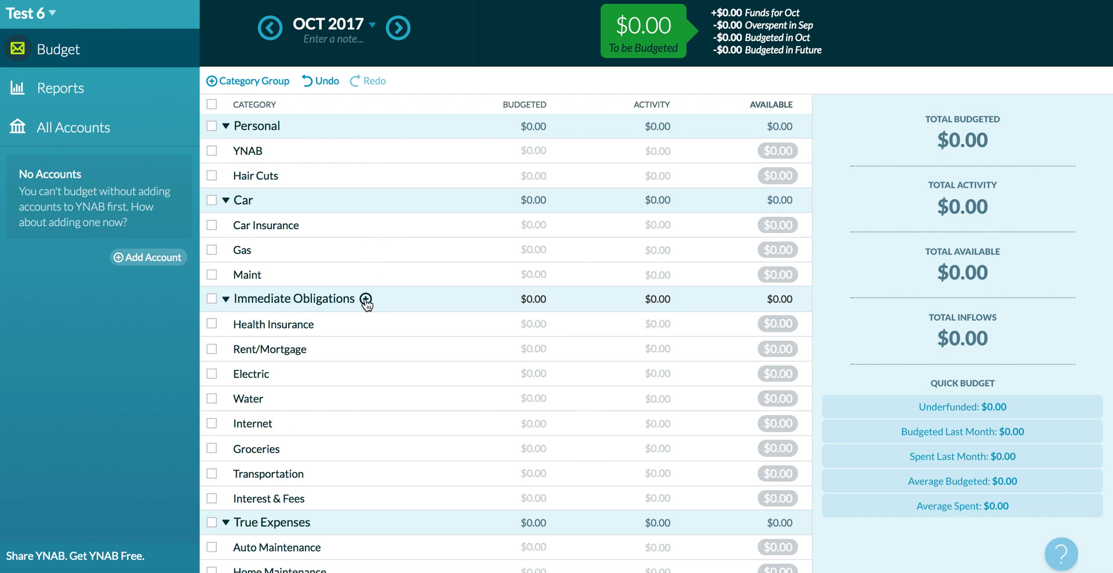
pyautogui.click(365, 298)
pyautogui.write('TV')
pyautogui.press('Return')
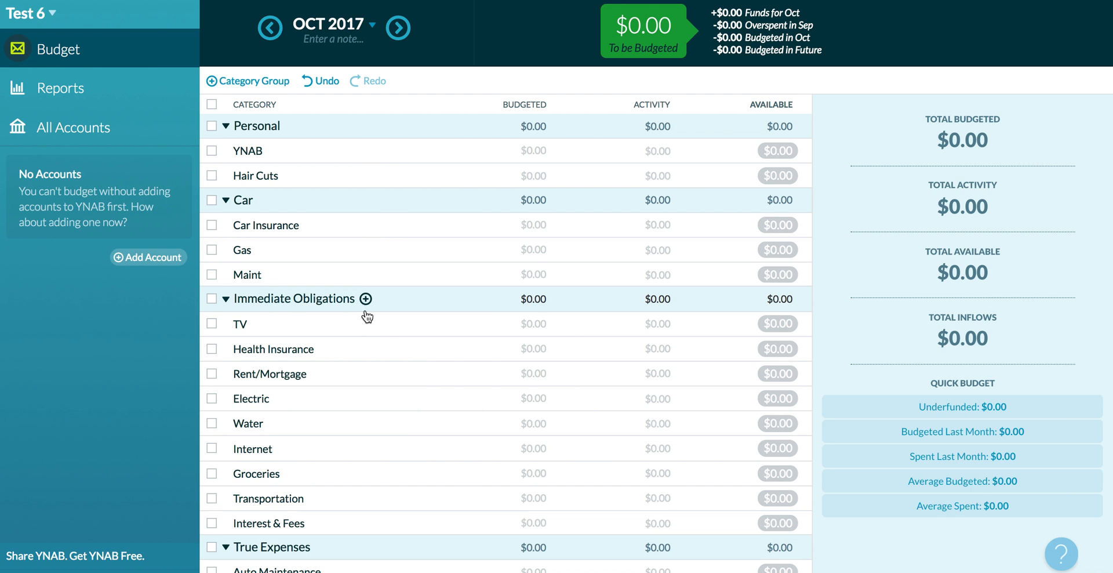
# Step: Rename the TV category as "TV (Netflix and Hulu) $40"
pyautogui.click(242, 325)
pyautogui.click(241, 324)
pyautogui.write('(NetF')
pyautogui.press('BackSpace')
pyautogui.write('flix and Hu')
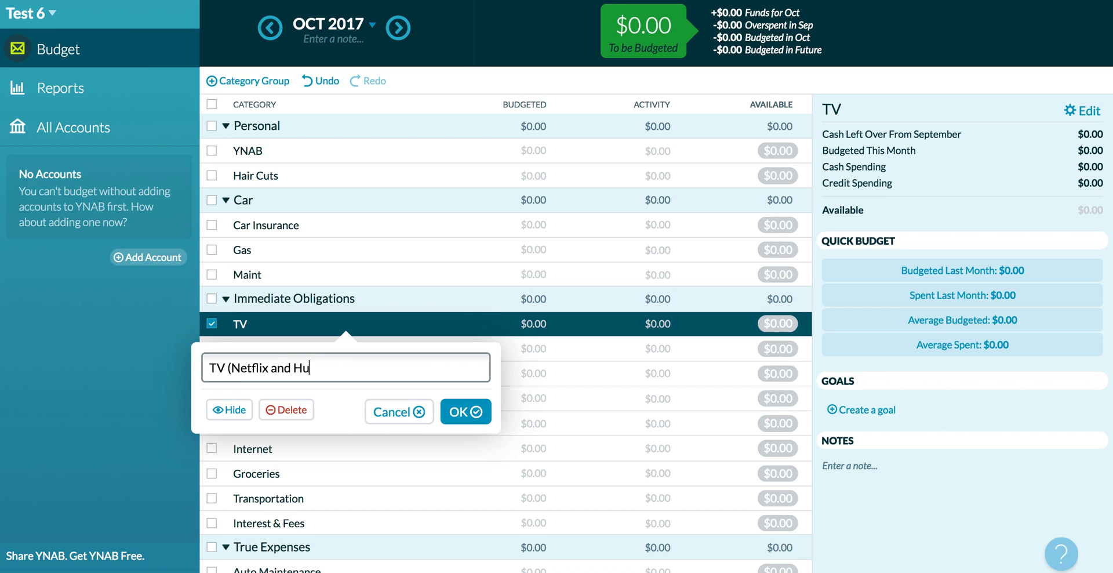
pyautogui.write('lu) $40')
pyautogui.click(459, 411)
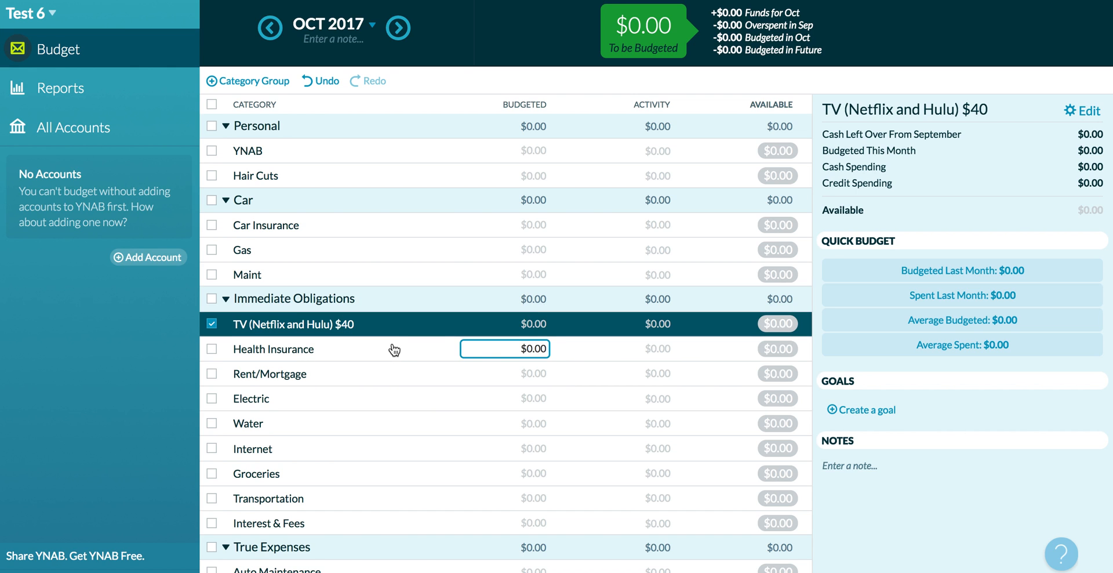
# Step: Review the TextEdit category list against the transactions in the spreadsheet, from Walmart down to Donations
pyautogui.press('super+Tab')
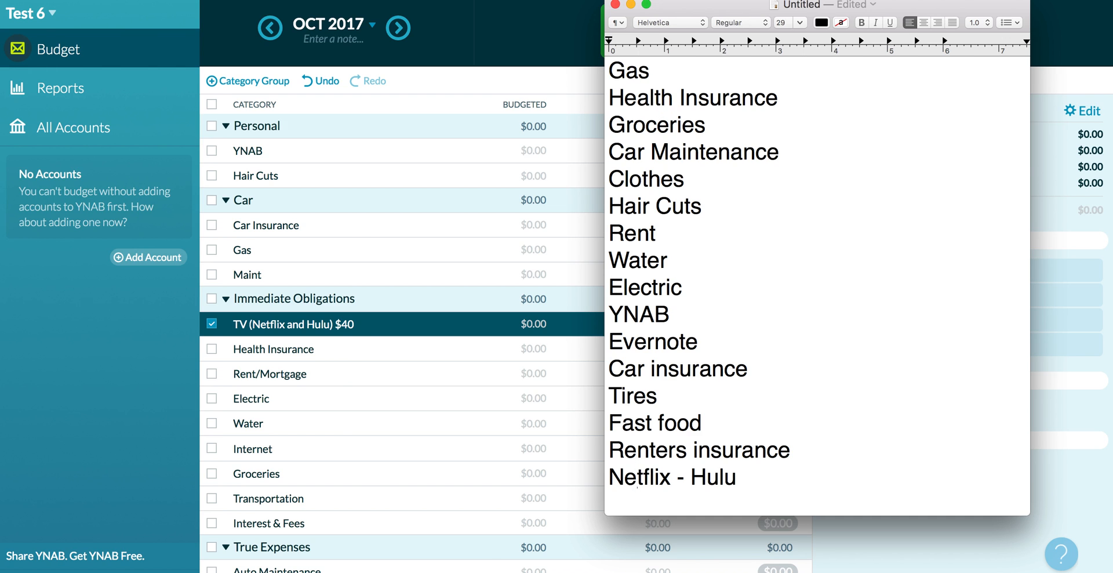
pyautogui.press('super+Tab')
pyautogui.click(173, 445)
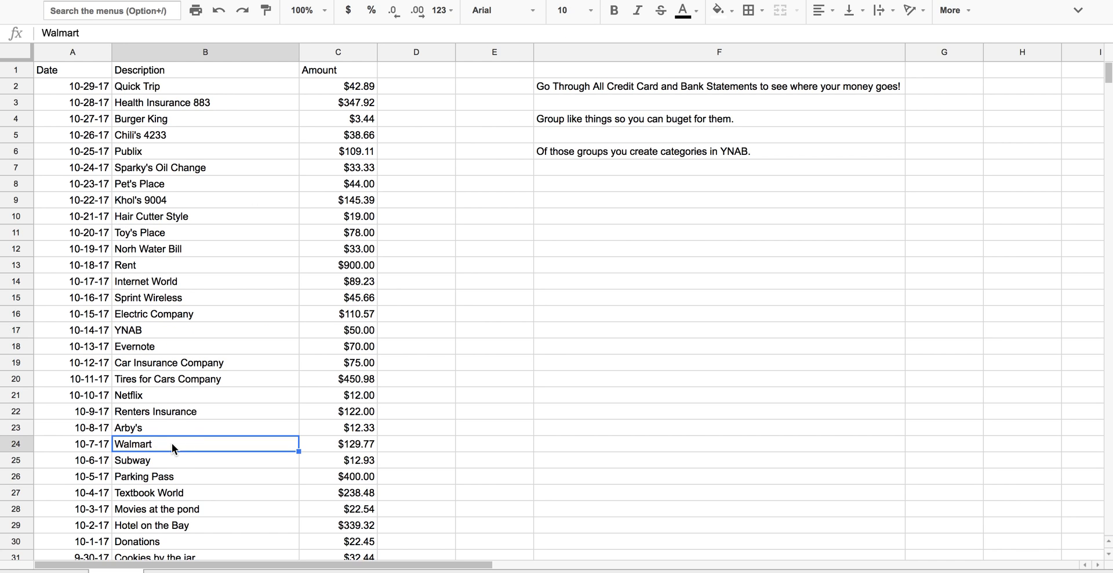
pyautogui.click(164, 546)
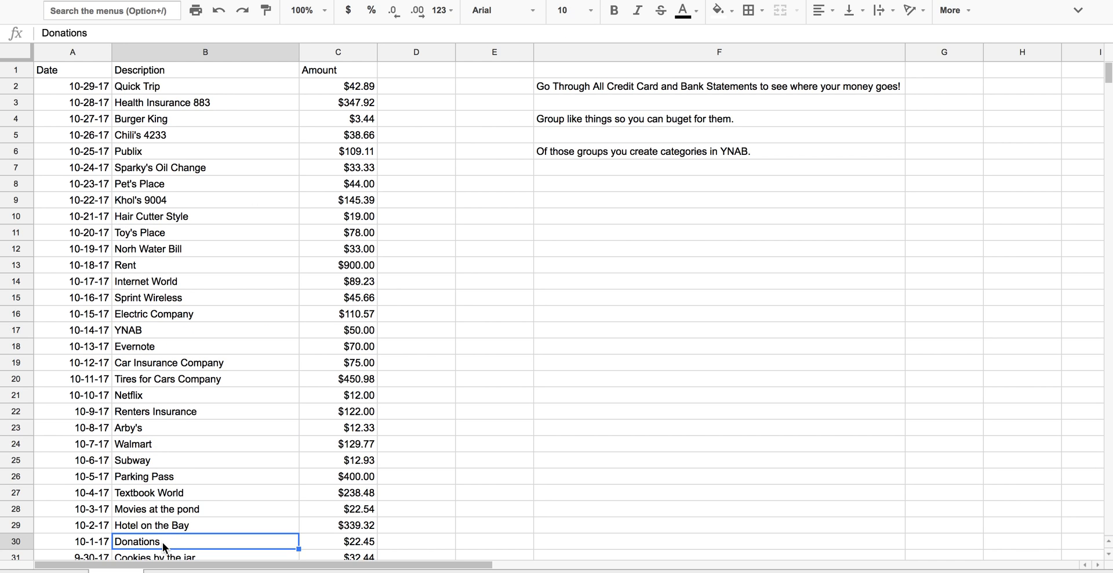
pyautogui.press('super+Tab')
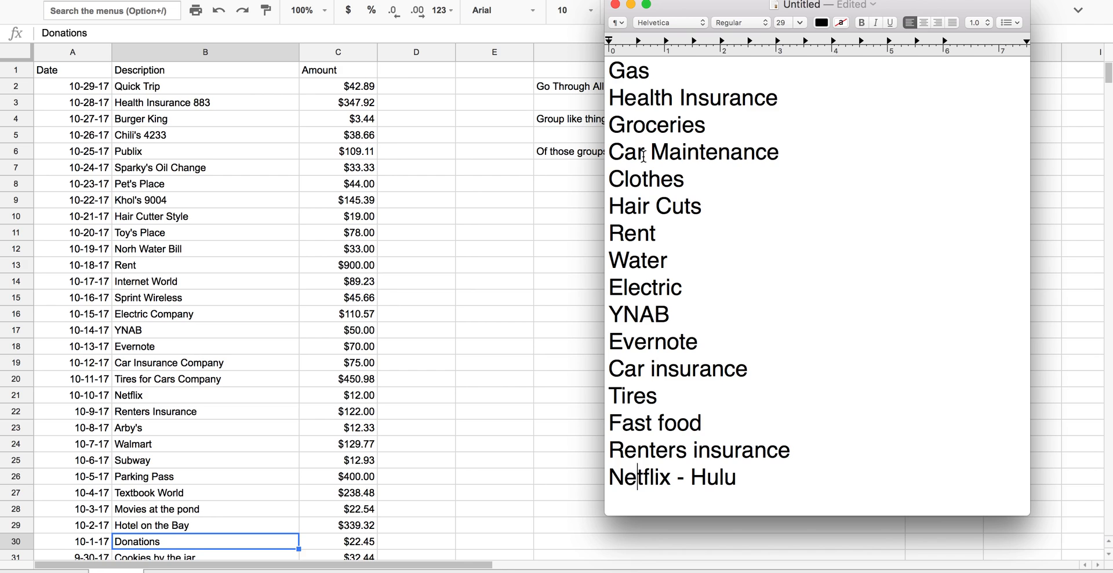
pyautogui.click(701, 423)
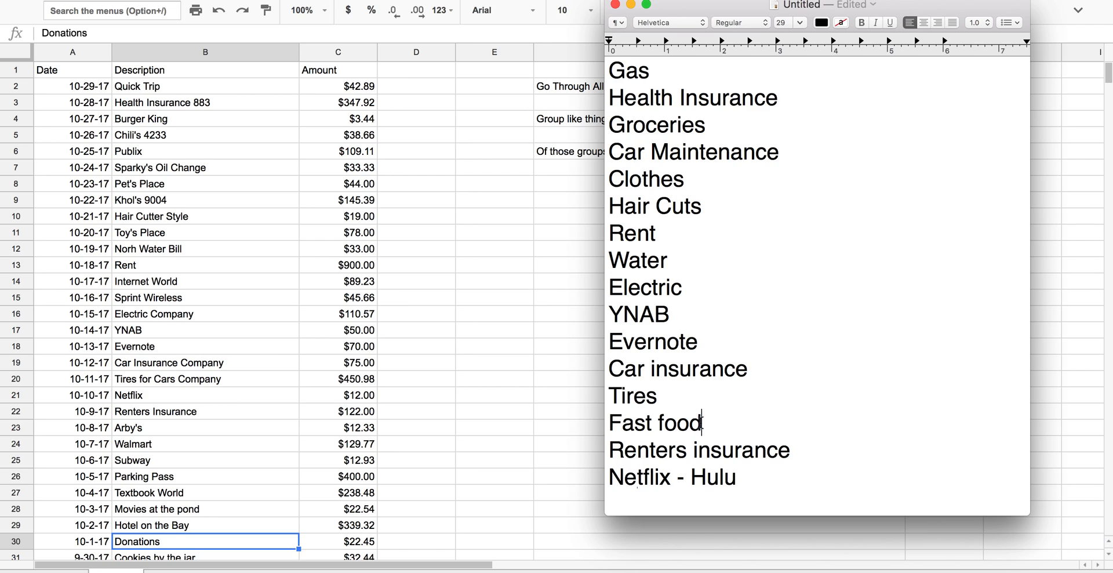